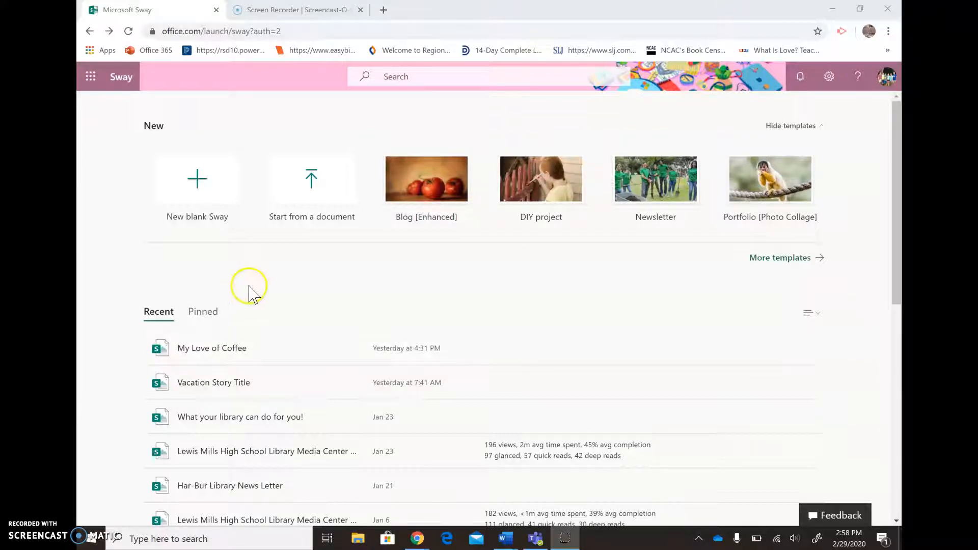
Step: Look over the full template gallery, return to the start page and open the recent Sway "My Love of Coffee"
left_click(789, 259)
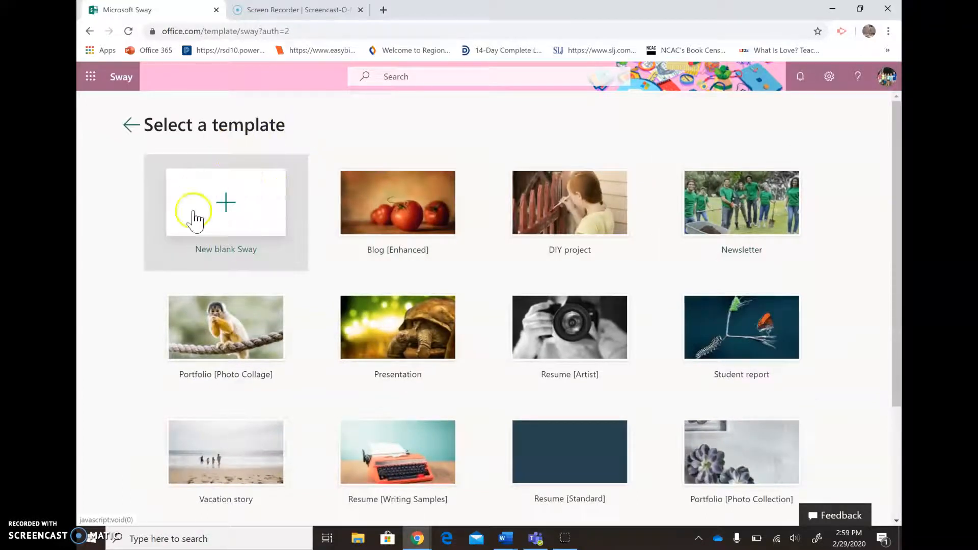
left_click(132, 127)
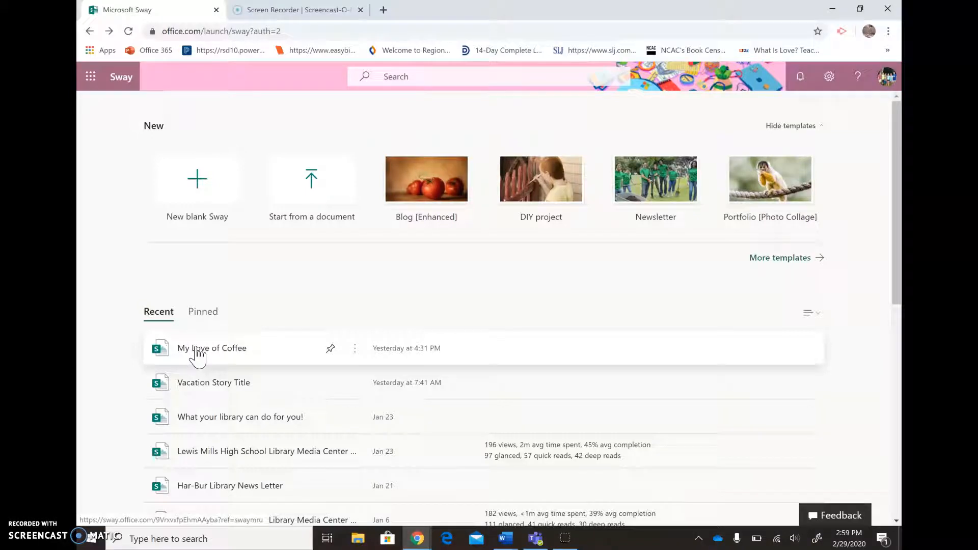
left_click(194, 348)
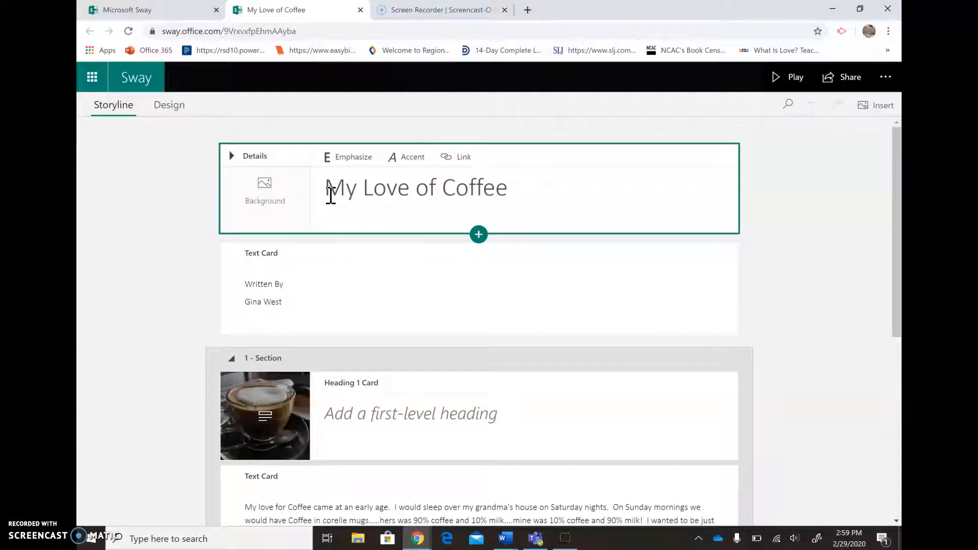
Step: Add a third section at the end of the storyline with a Heading 1 card and a text card below it
left_click(521, 200)
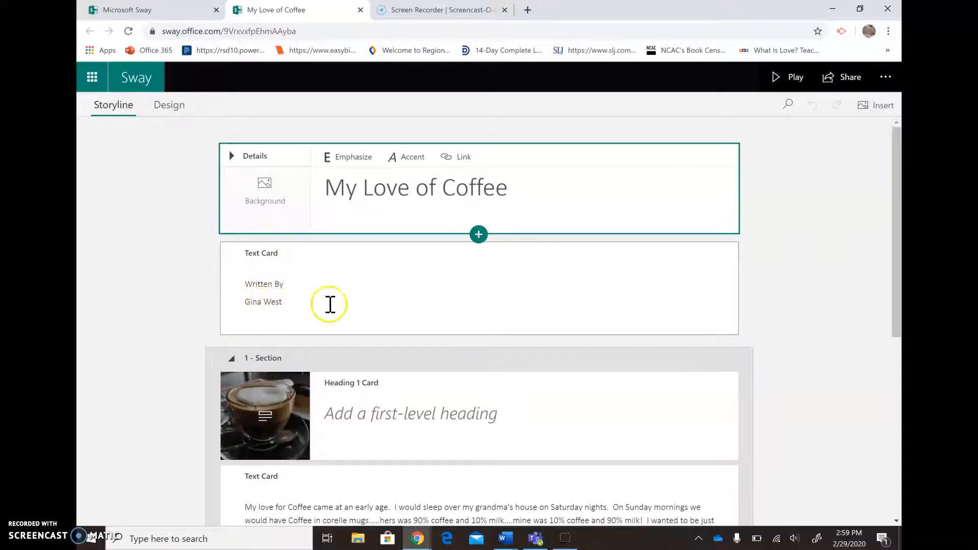
scroll(458, 356, "down", 2)
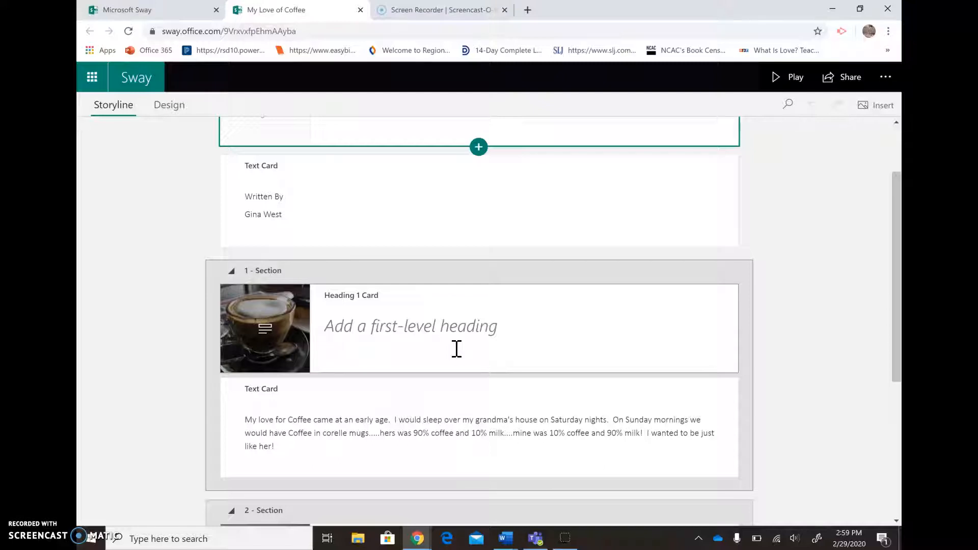
scroll(457, 349, "down", 1)
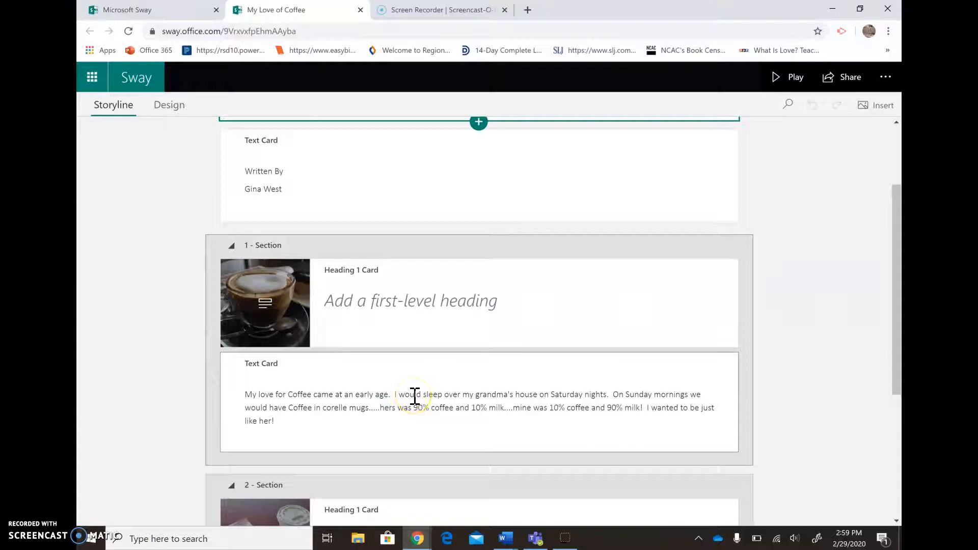
scroll(415, 396, "down", 1)
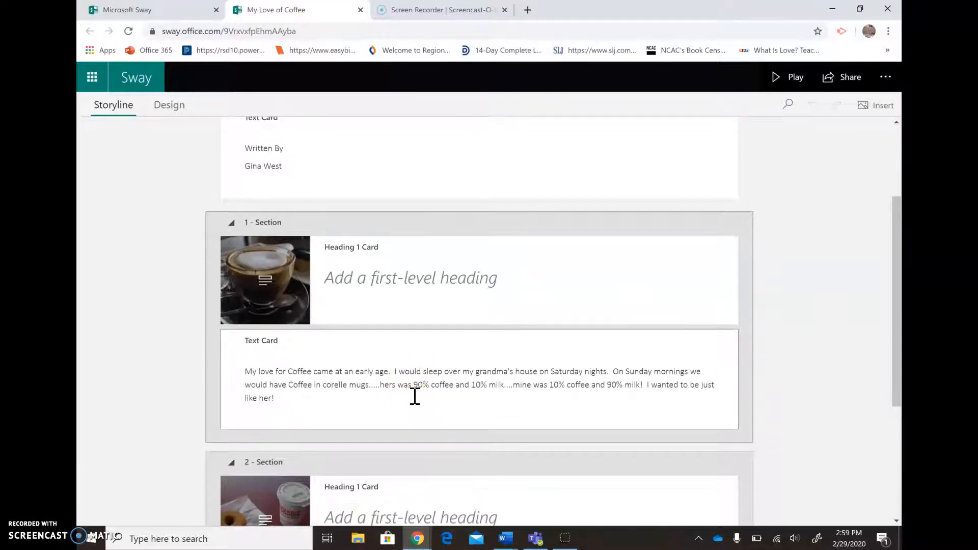
scroll(415, 397, "down", 5)
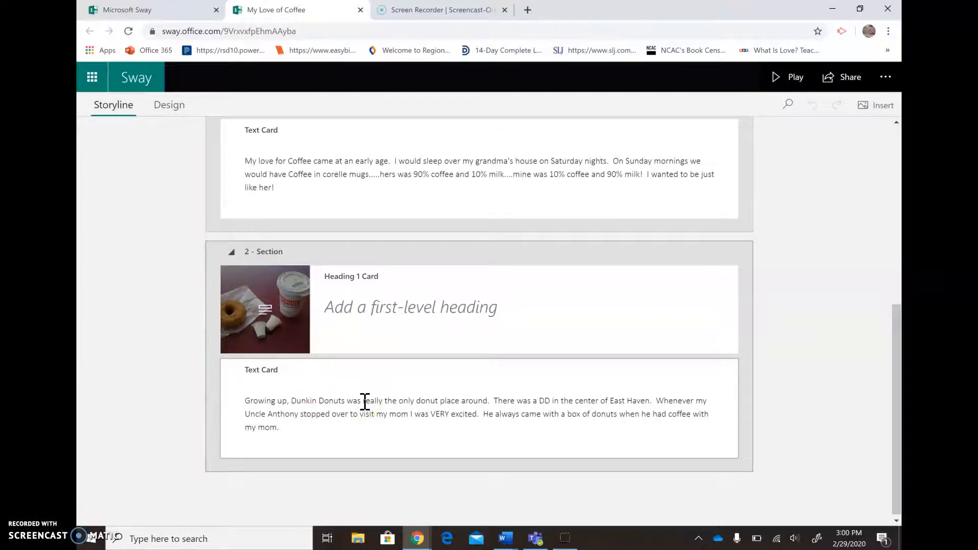
scroll(365, 402, "down", 1)
left_click(399, 439)
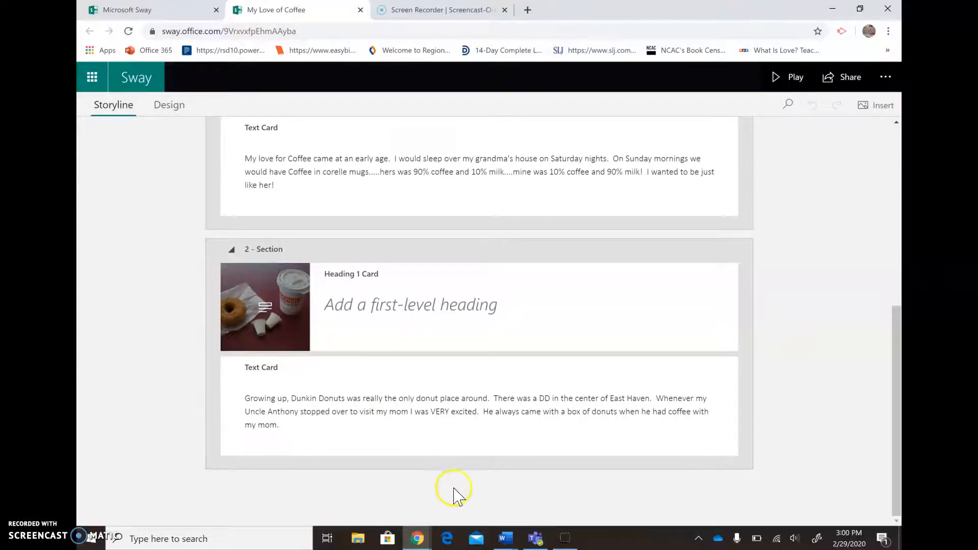
left_click(479, 460)
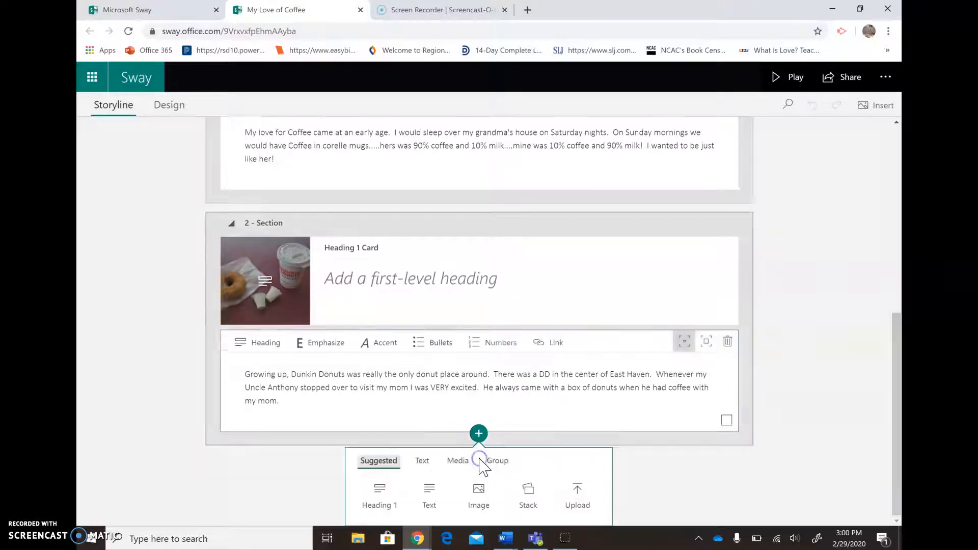
left_click(380, 497)
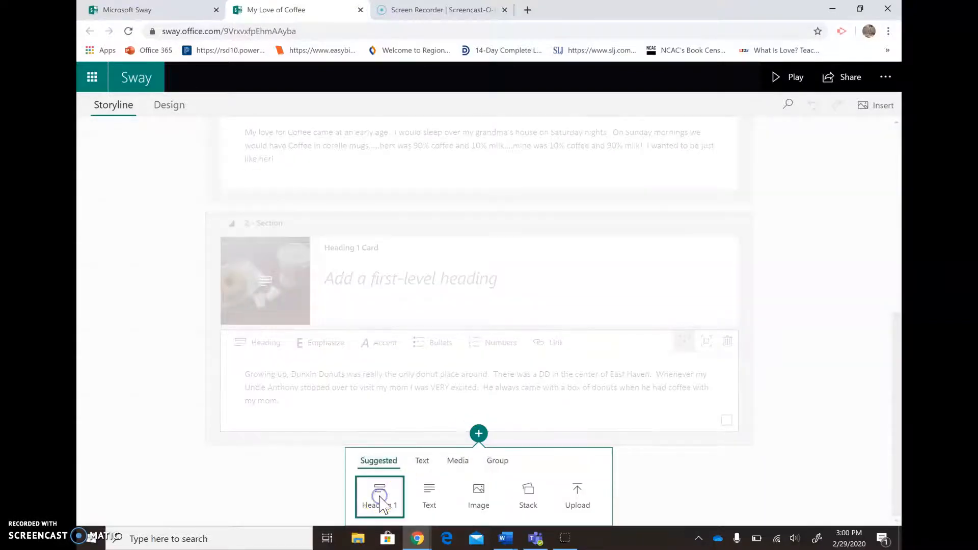
left_click(479, 458)
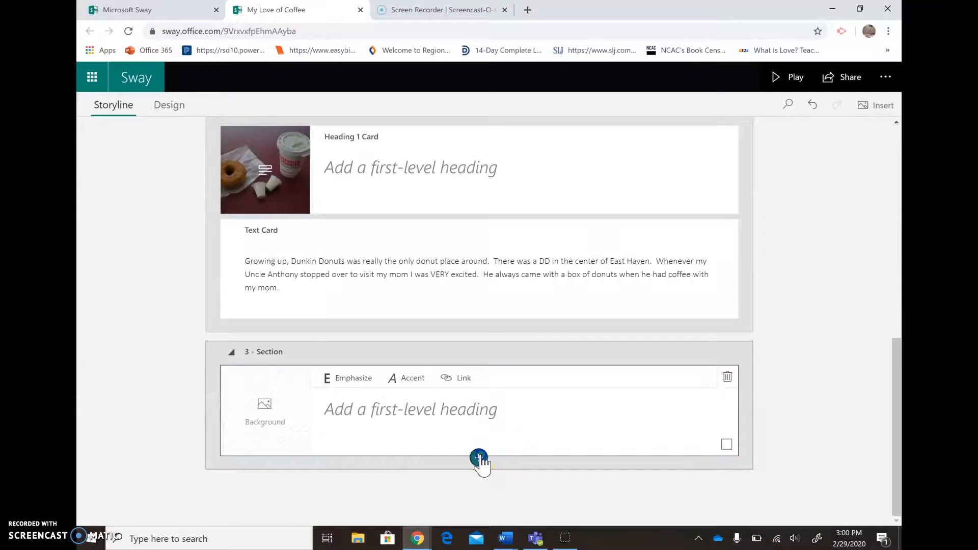
left_click(430, 496)
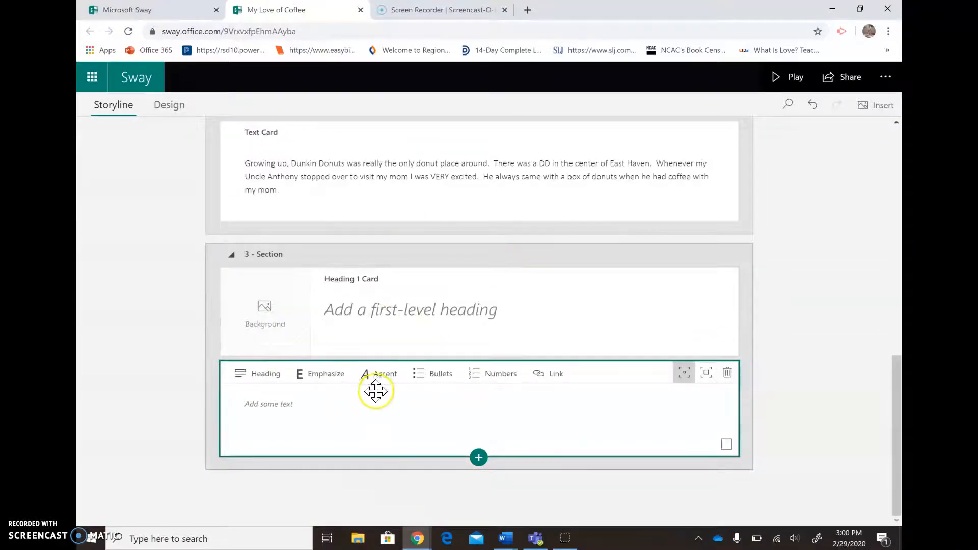
Step: Search images for "SUN", set the sun-and-clouds sky photo as the third section's heading background, and enter "SUN SUN SUN SUN SUN SUN" in its text card
left_click(266, 324)
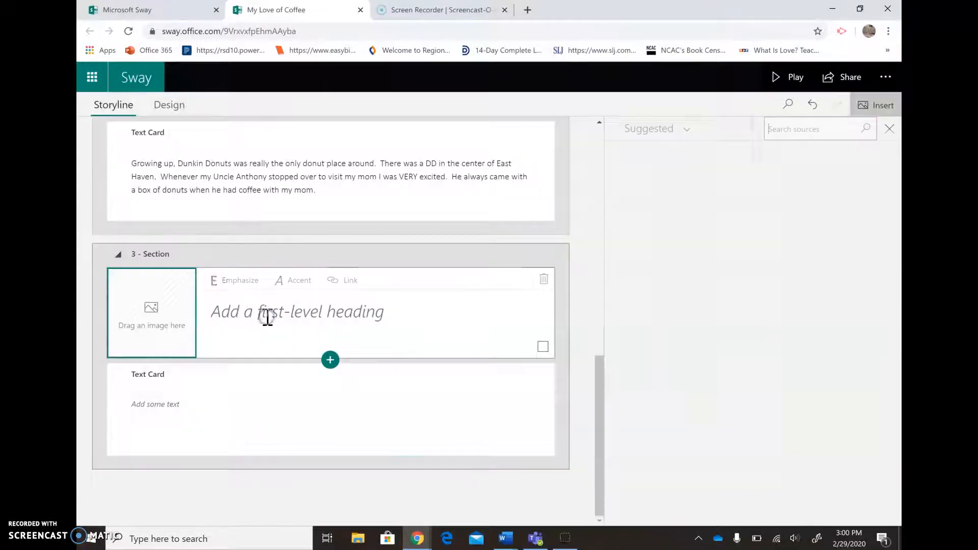
left_click(809, 130)
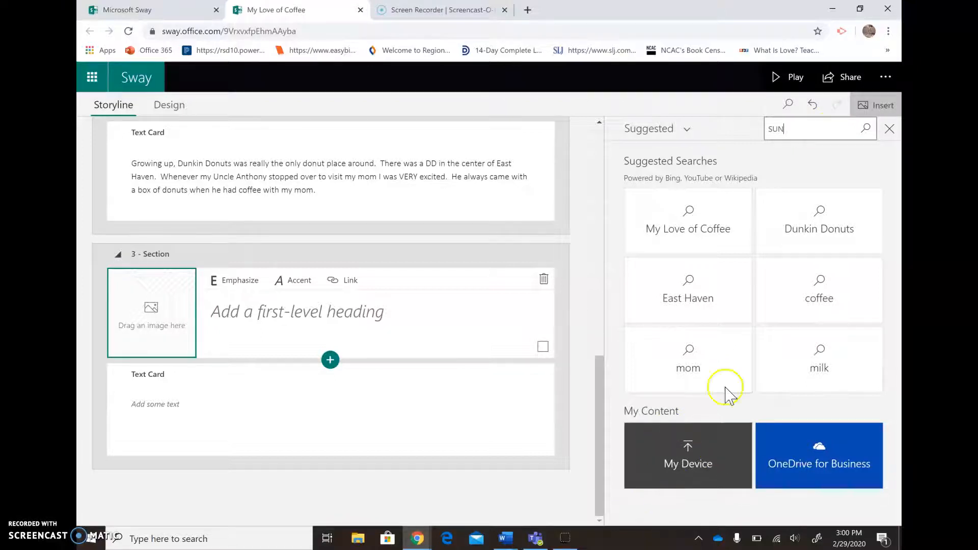
left_click(865, 131)
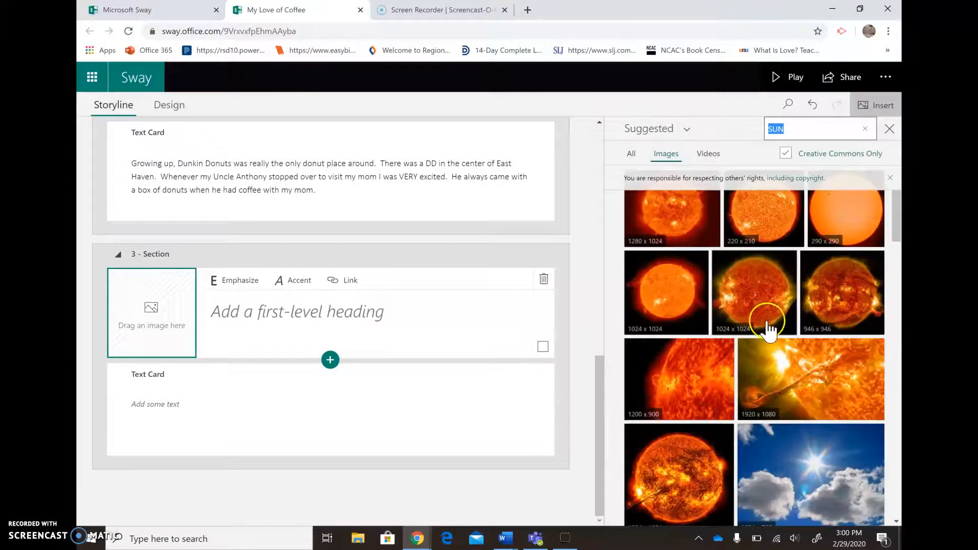
scroll(782, 371, "down", 3)
scroll(782, 371, "down", 2)
scroll(782, 370, "up", 2)
left_click(796, 319)
left_click_drag(797, 326, 162, 324)
left_click(219, 403)
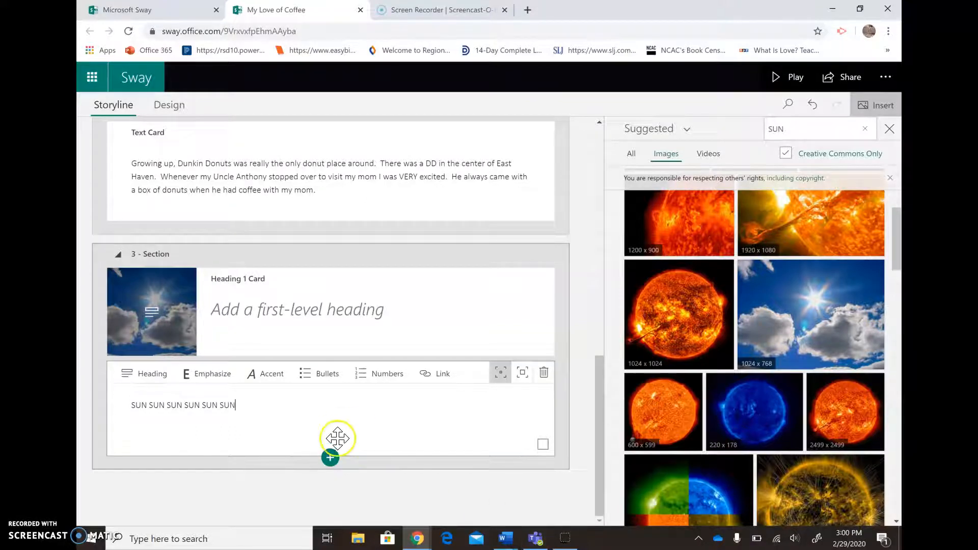
Step: Add a fourth section after the sun text card, with a Heading 1 card and an empty text card
left_click(330, 458)
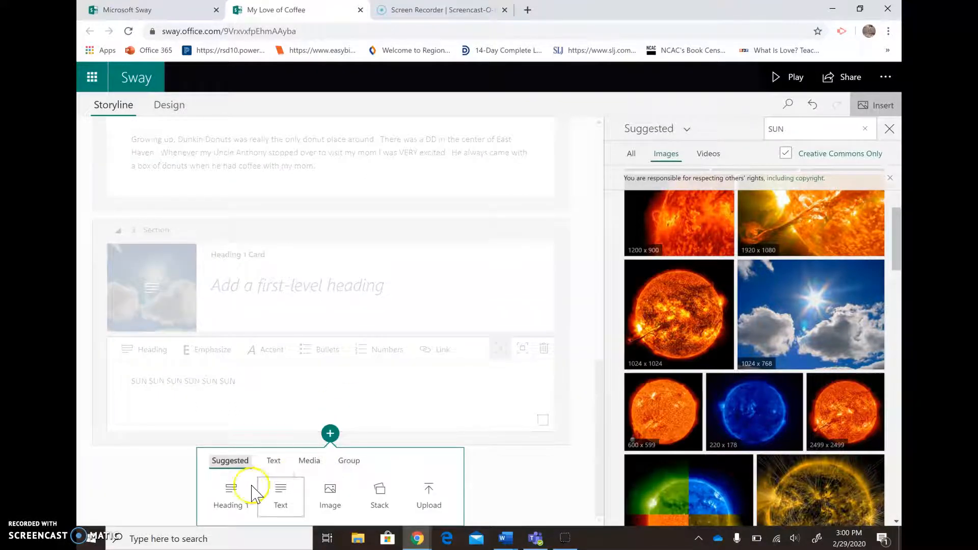
left_click(228, 490)
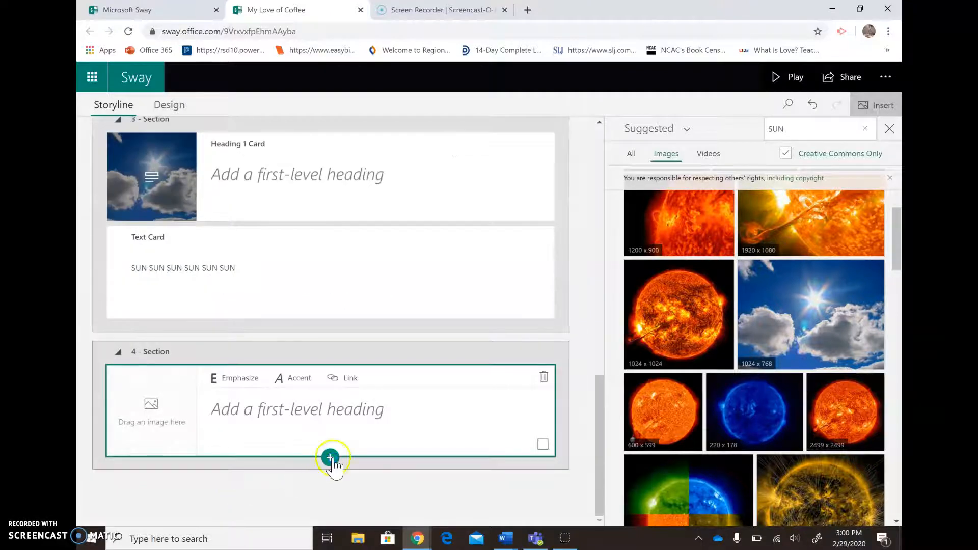
left_click(331, 458)
left_click(281, 500)
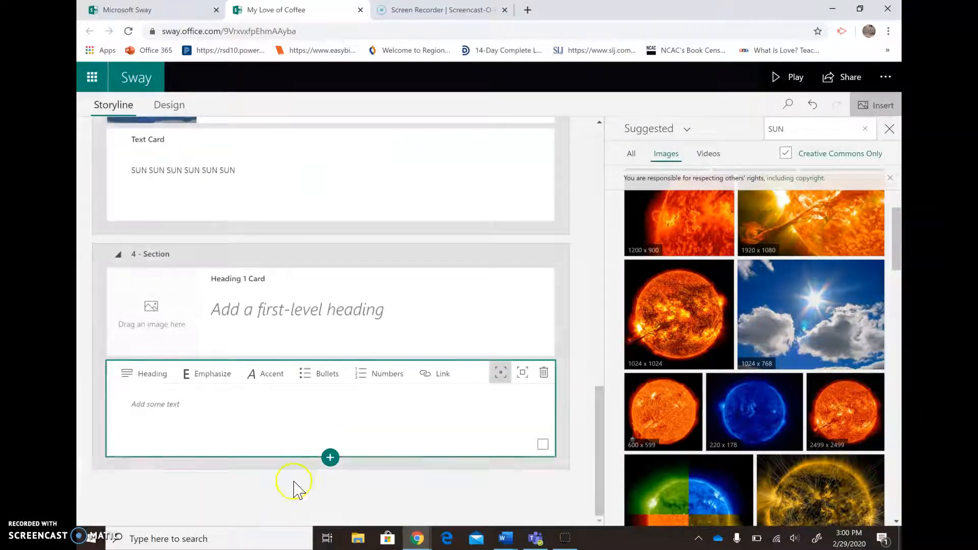
Step: Review the storyline's sections, close the image search and check the Sway in the Design view before returning to the Storyline
scroll(328, 489, "up", 15)
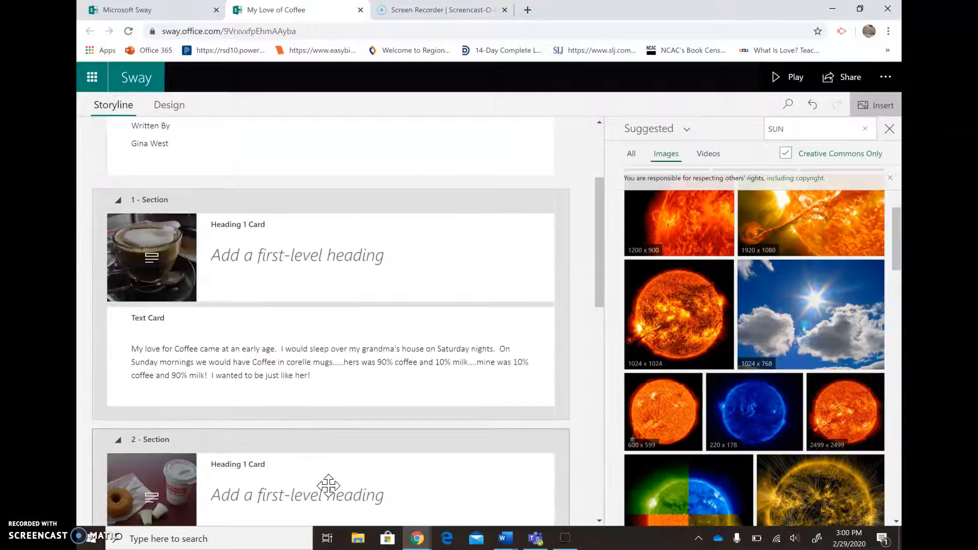
scroll(329, 485, "down", 10)
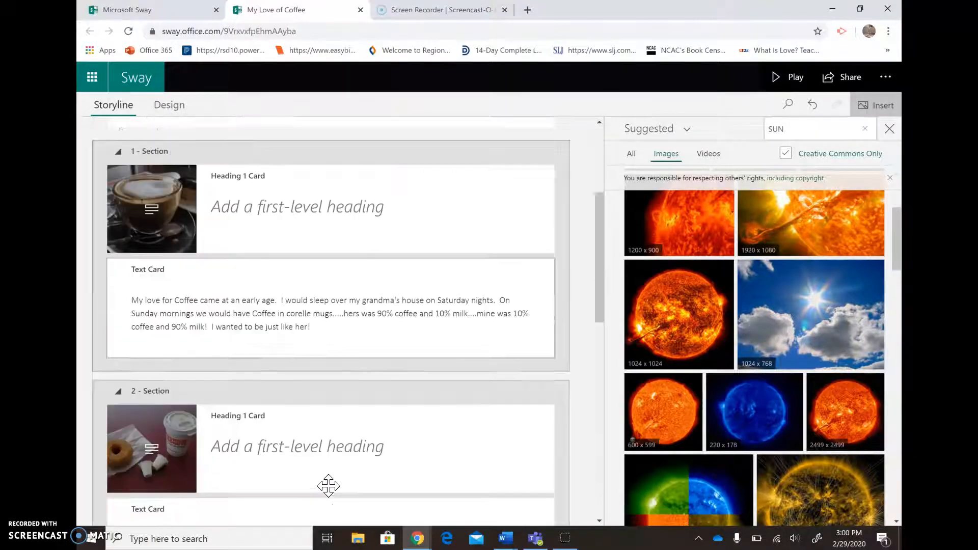
scroll(329, 491, "down", 5)
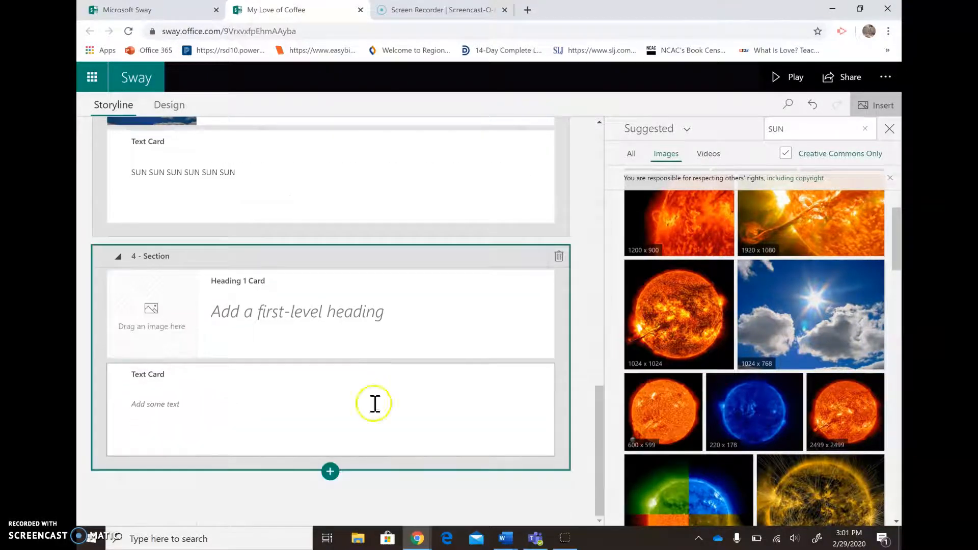
scroll(410, 373, "up", 8)
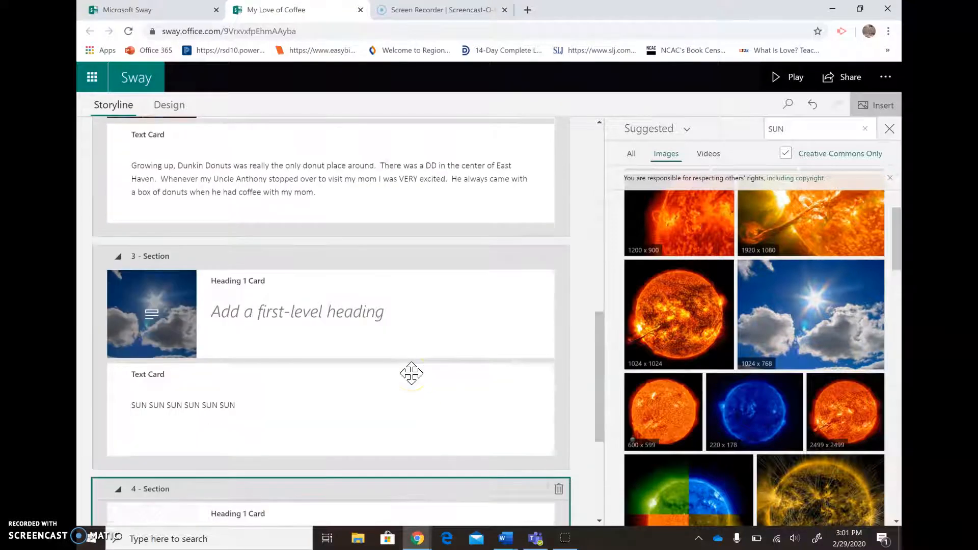
scroll(413, 373, "up", 3)
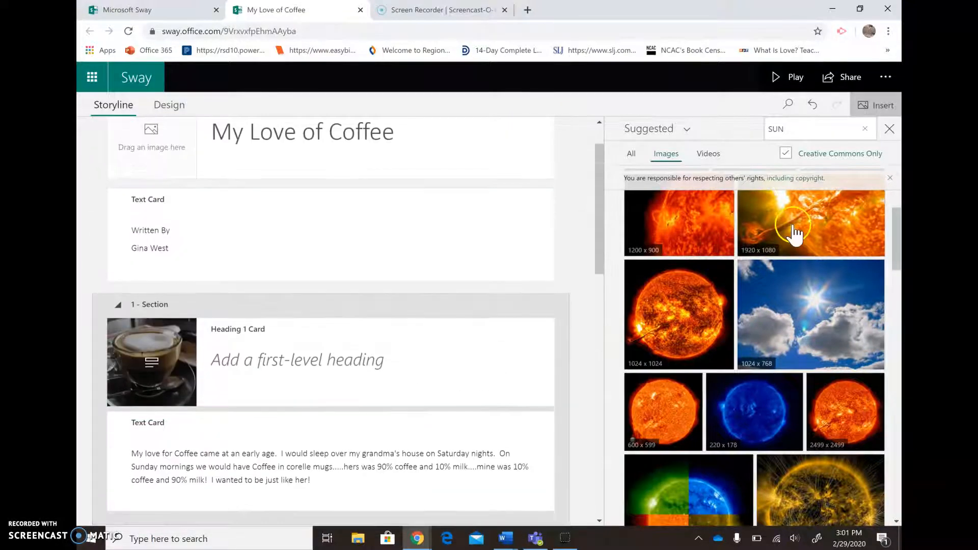
left_click(889, 129)
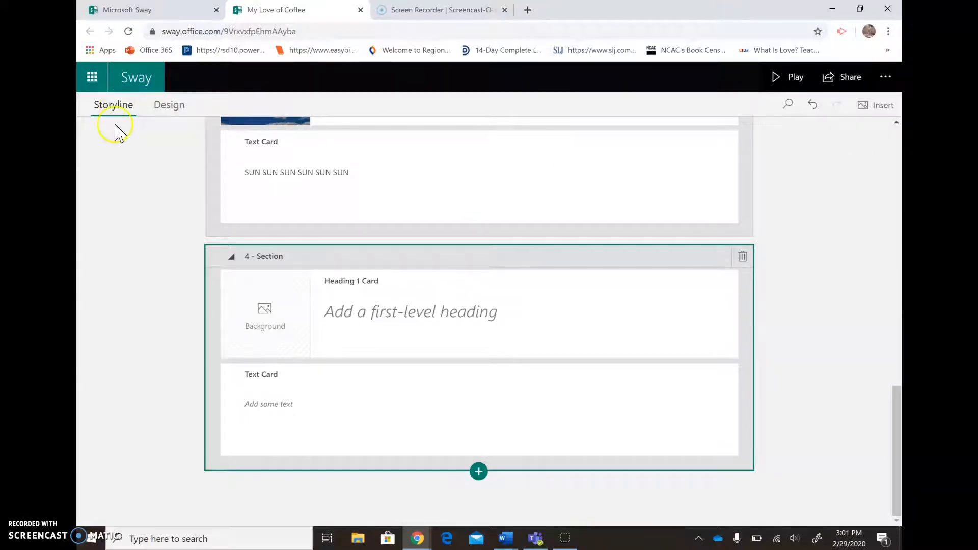
left_click(170, 109)
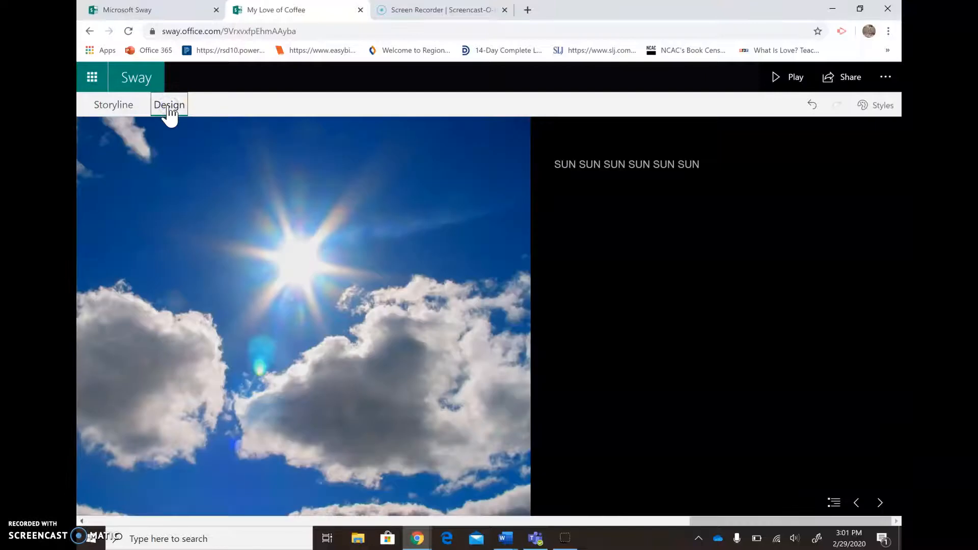
left_click(94, 100)
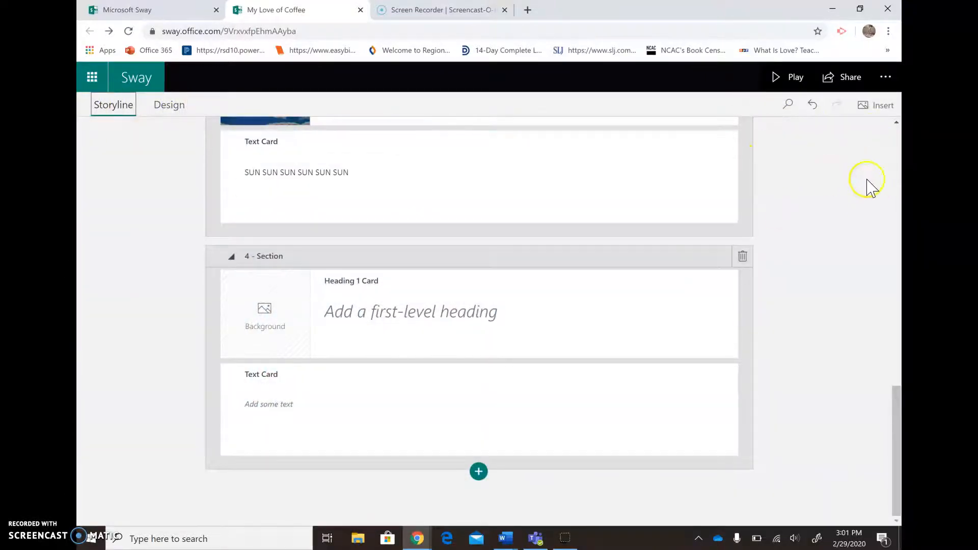
Step: Play the Sway from the title through the coffee, donut and sun sections to its end, and return to editing
scroll(846, 157, "up", 13)
scroll(847, 163, "up", 2)
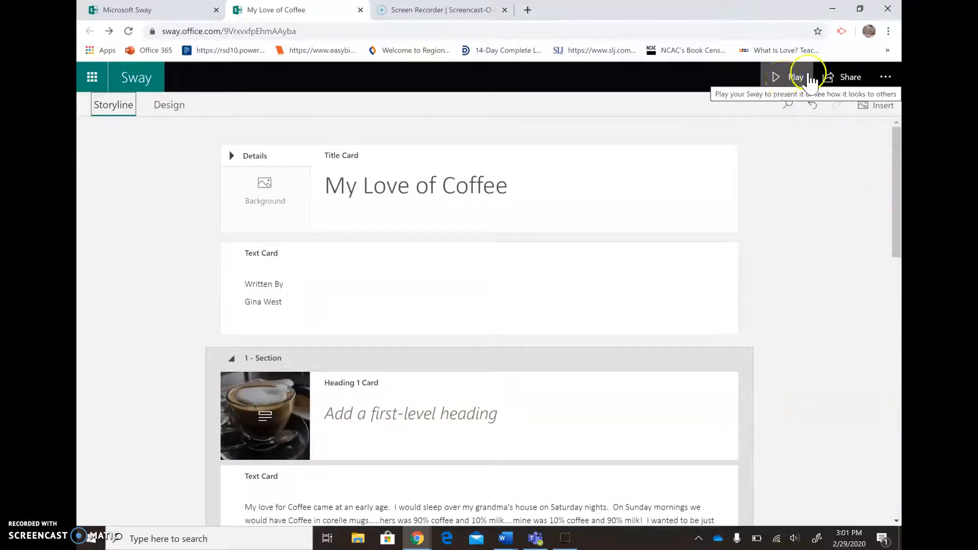
left_click(785, 81)
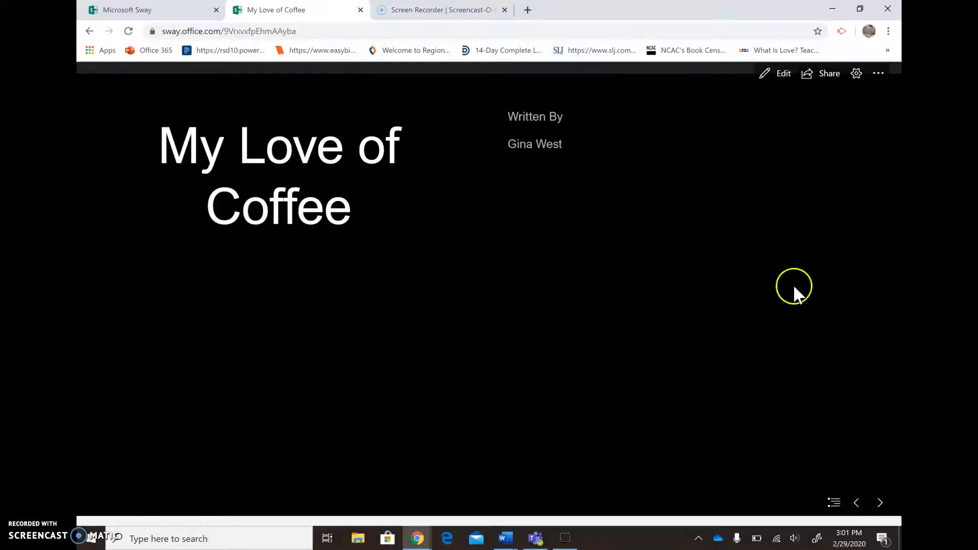
left_click(880, 504)
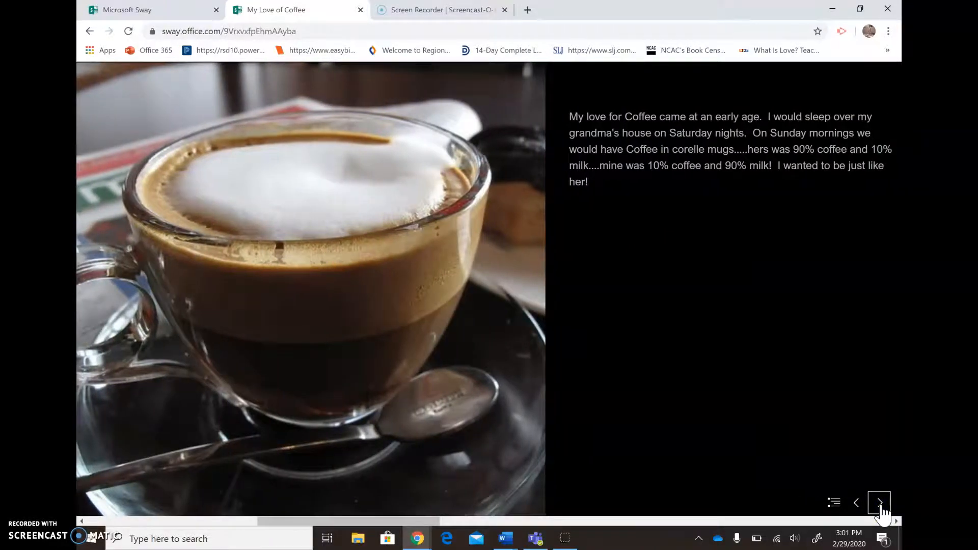
left_click(881, 508)
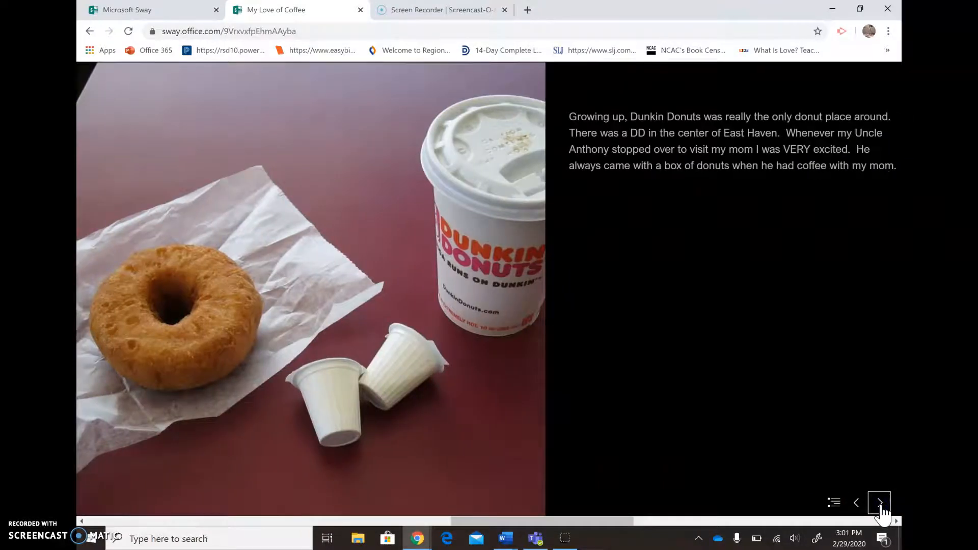
left_click(881, 508)
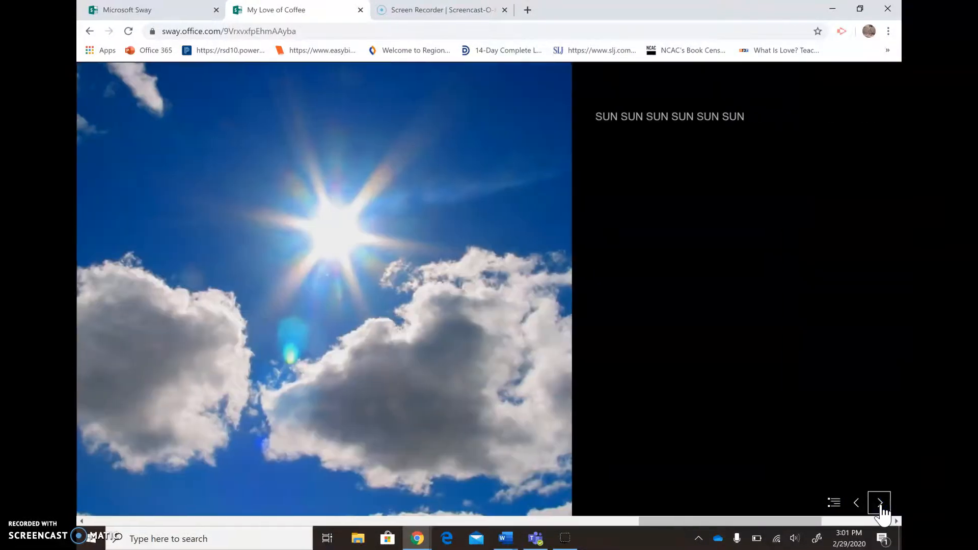
left_click(881, 508)
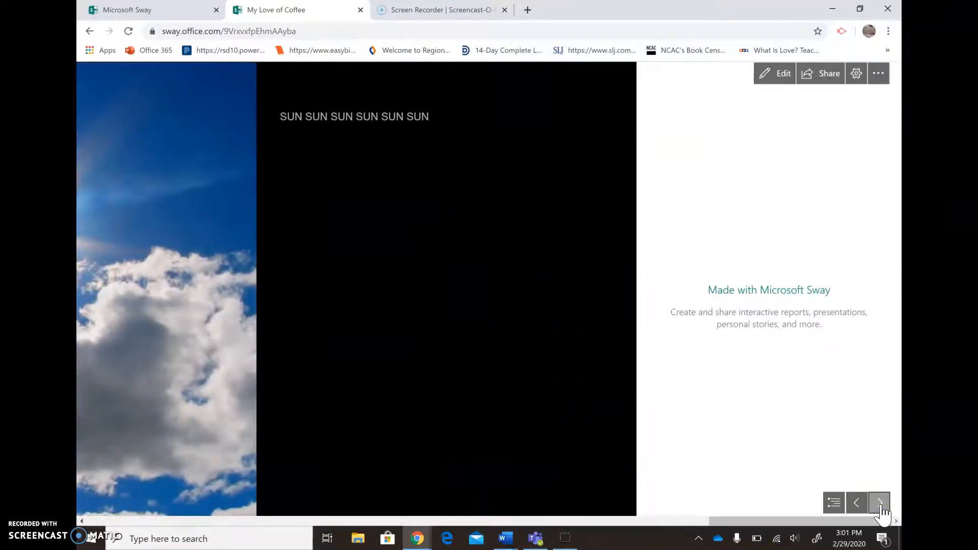
left_click(766, 77)
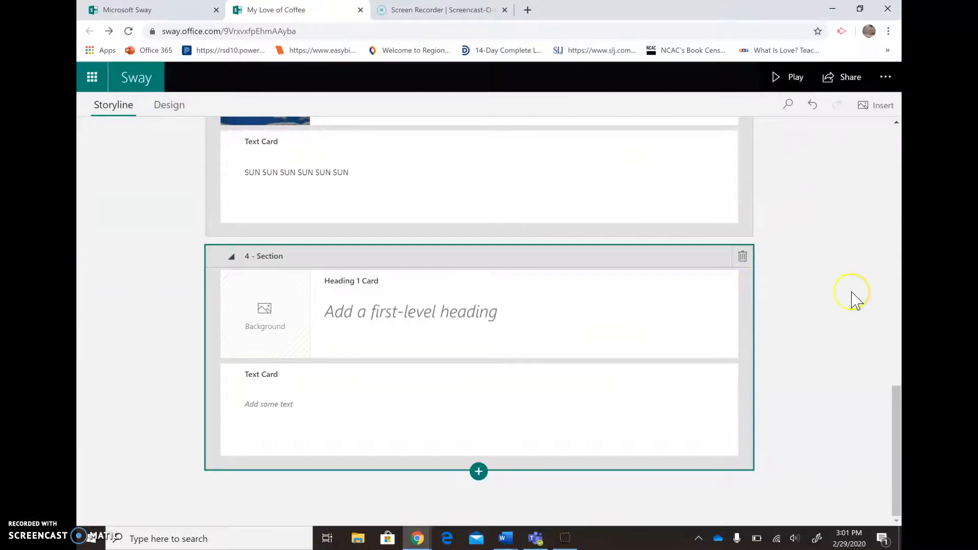
Step: Open the style options in the Design view and browse the available style variations
scroll(857, 302, "up", 15)
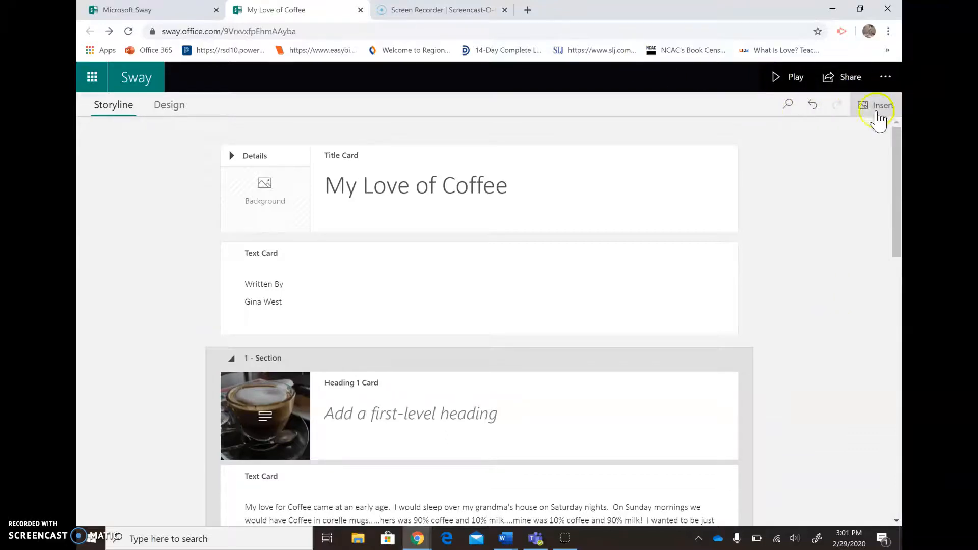
left_click(170, 105)
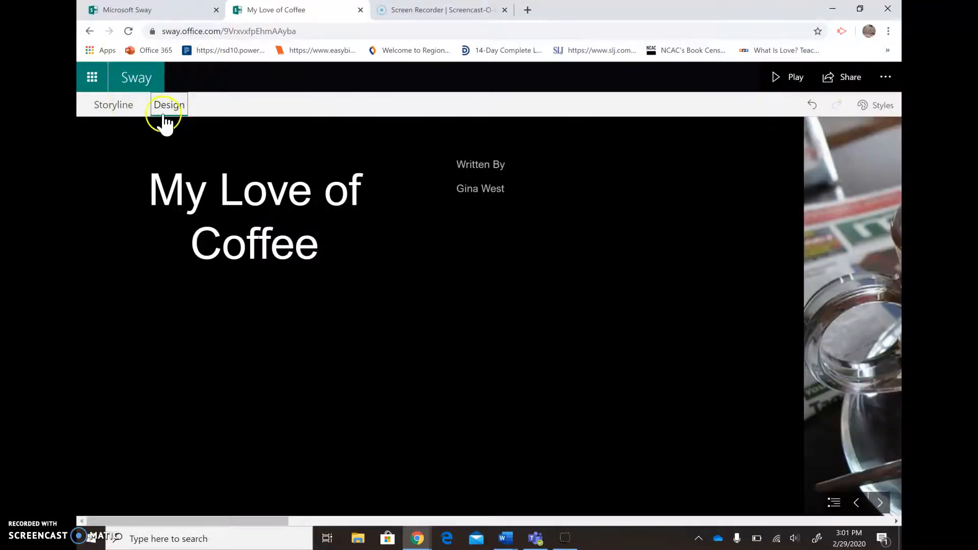
left_click(885, 106)
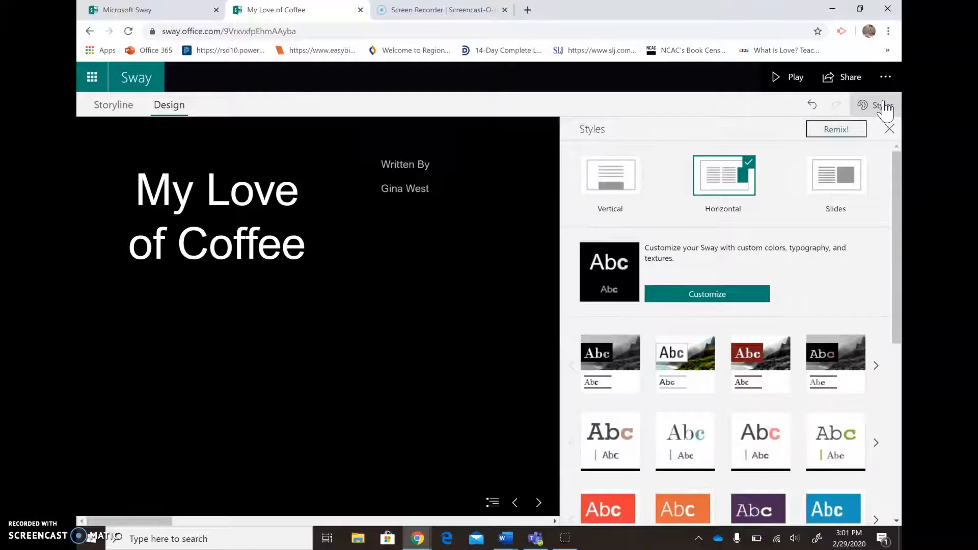
left_click(888, 418)
scroll(897, 436, "down", 7)
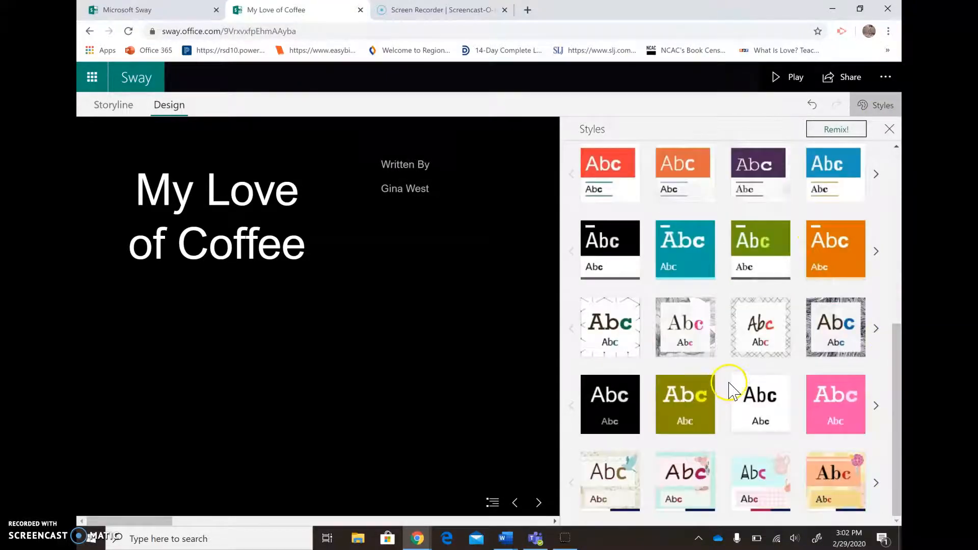
Step: Try the crosshatch-pattern, orange floral and tree-pattern styles on the Sway in turn
left_click(760, 324)
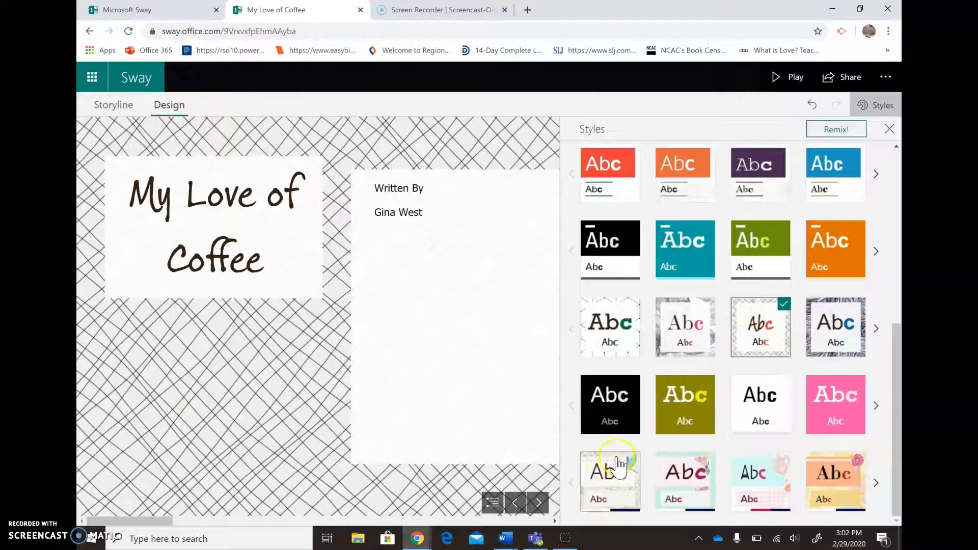
left_click(838, 484)
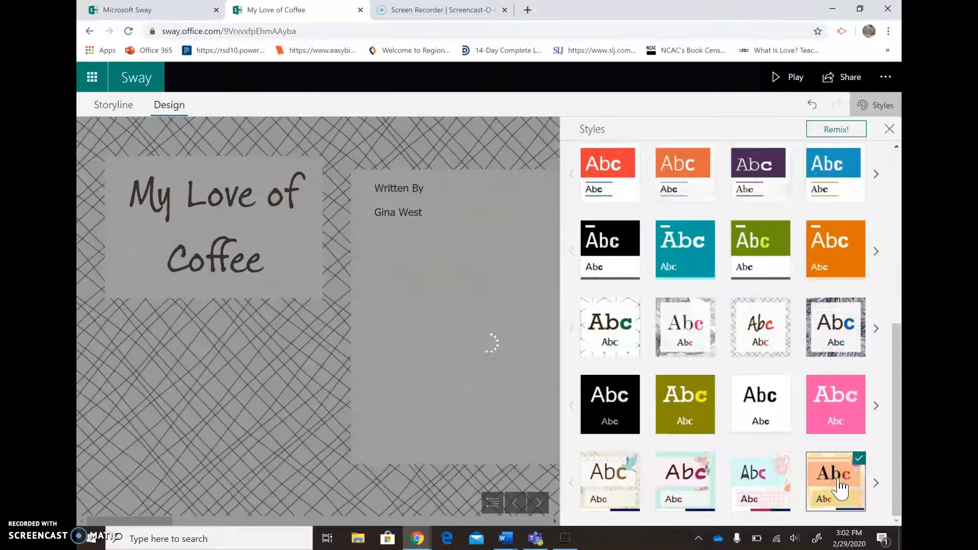
left_click(609, 479)
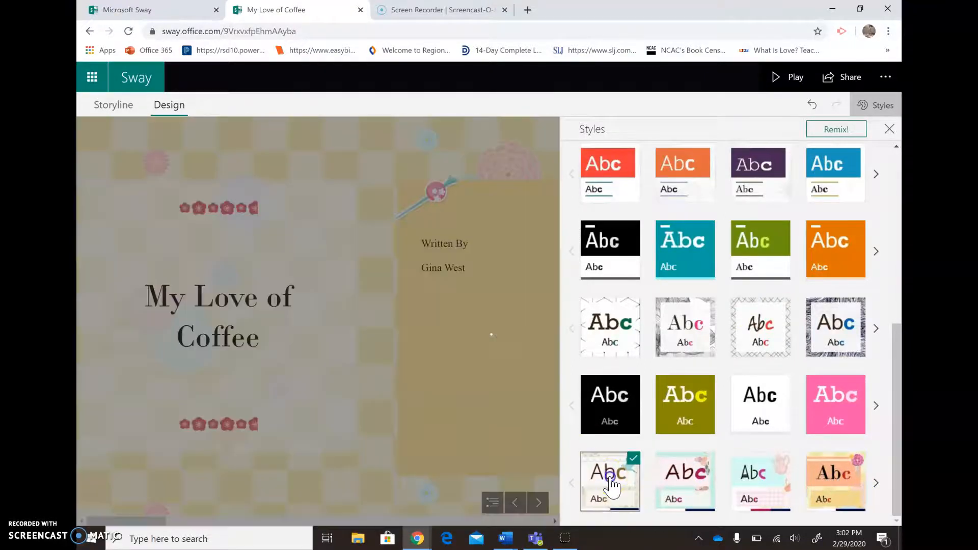
Step: Show more variations of the coloured-heading style row and apply the teal Variation 8
scroll(723, 257, "up", 4)
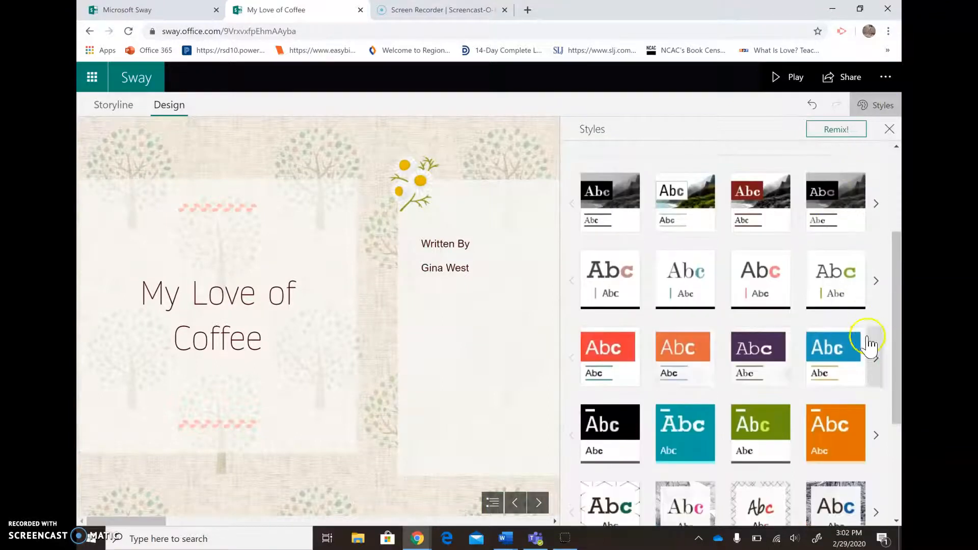
left_click(872, 364)
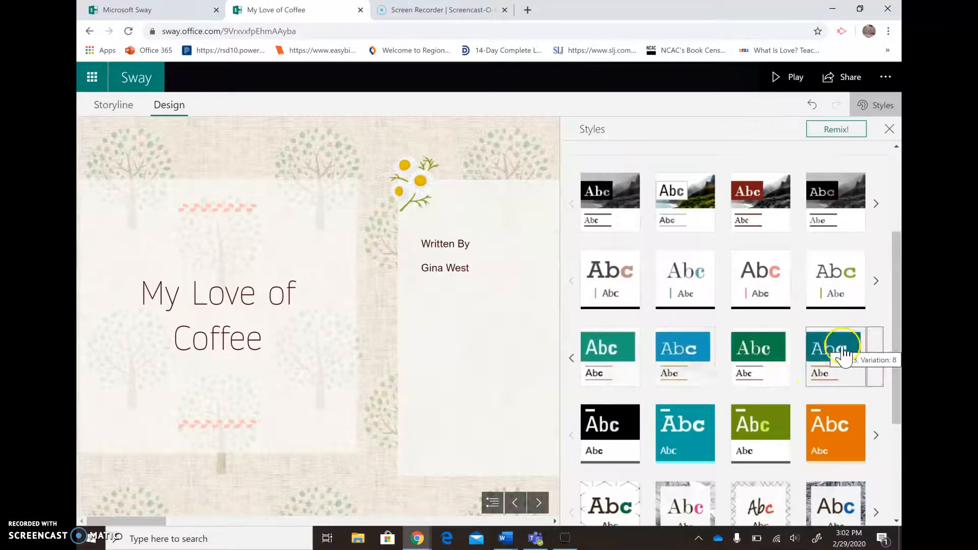
left_click(837, 358)
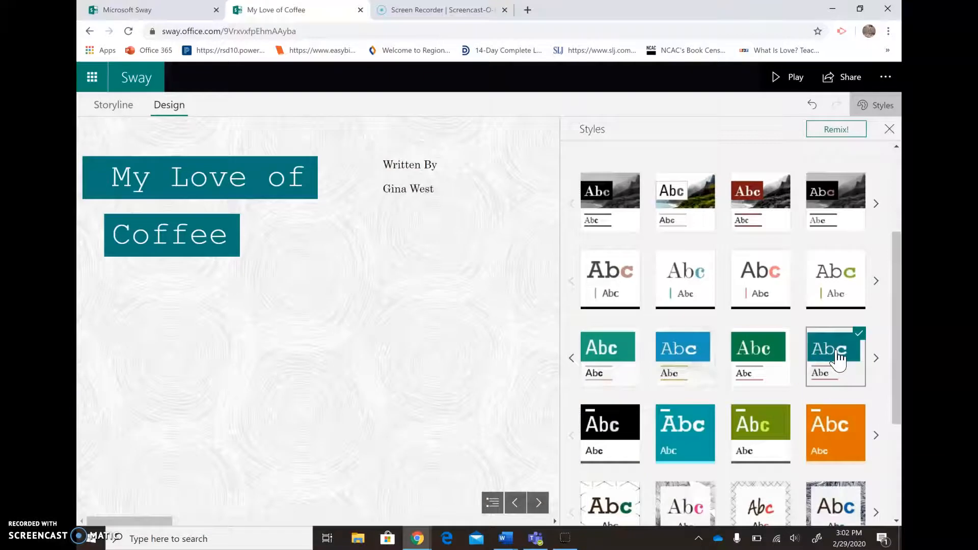
Step: Play the restyled Sway from the title through the coffee, donut and sun sections, and return to editing
left_click(790, 79)
left_click(880, 503)
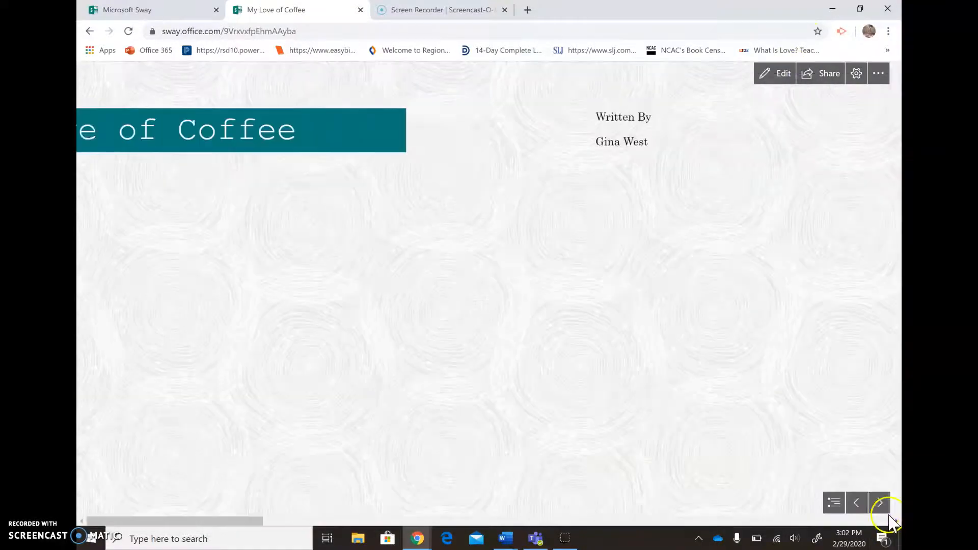
left_click(880, 503)
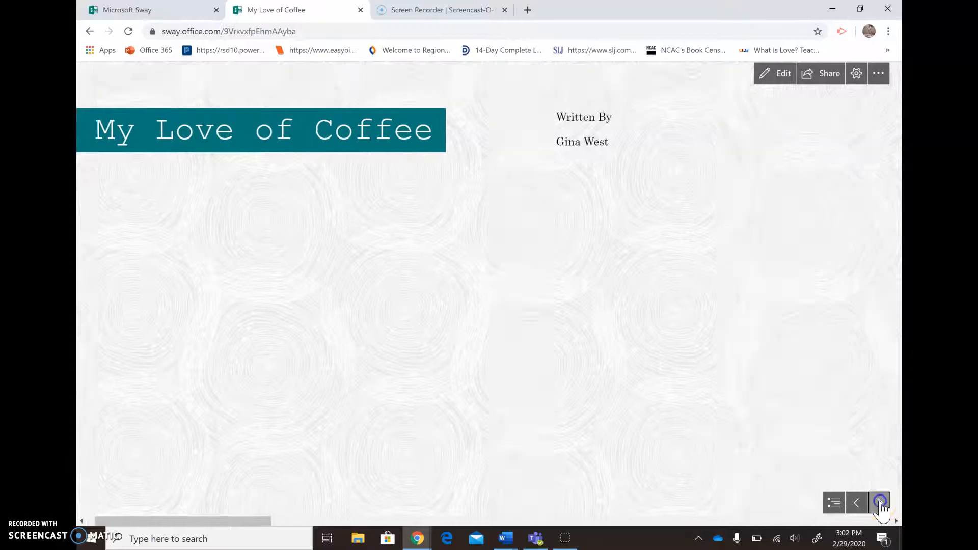
left_click(880, 504)
left_click(880, 504)
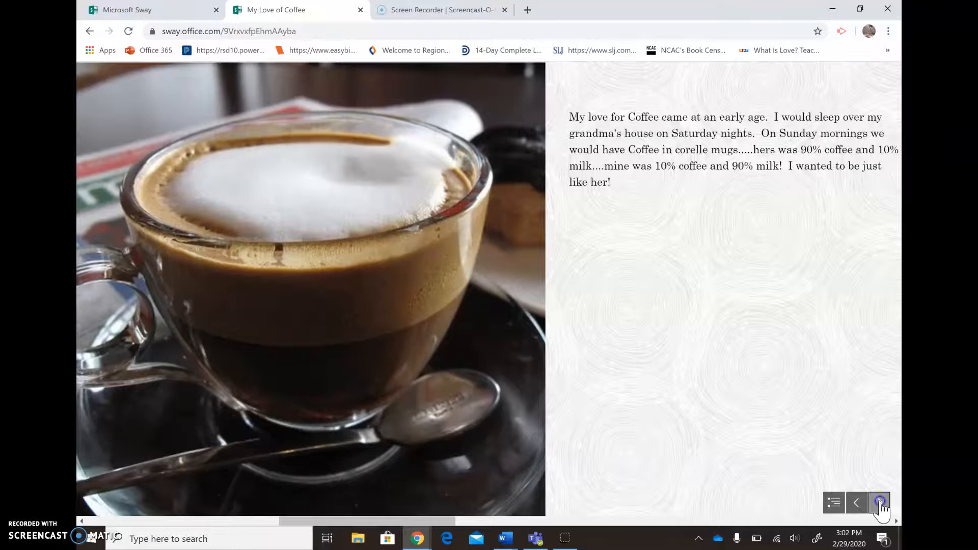
left_click(880, 504)
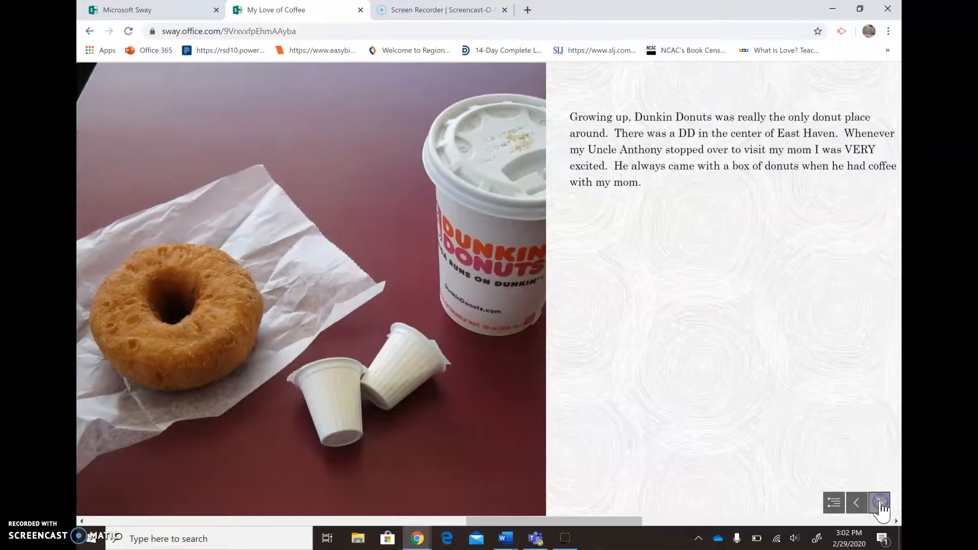
left_click(880, 503)
left_click(879, 503)
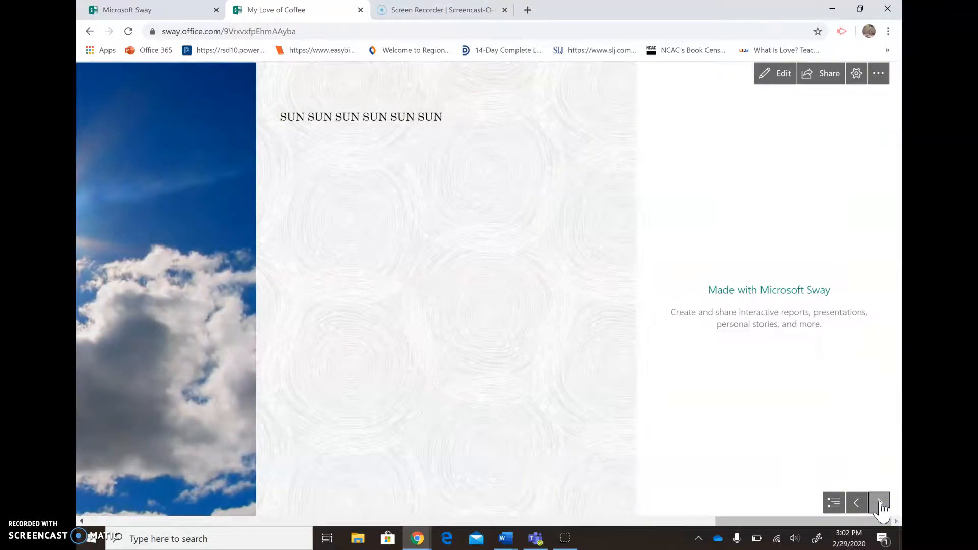
left_click(775, 74)
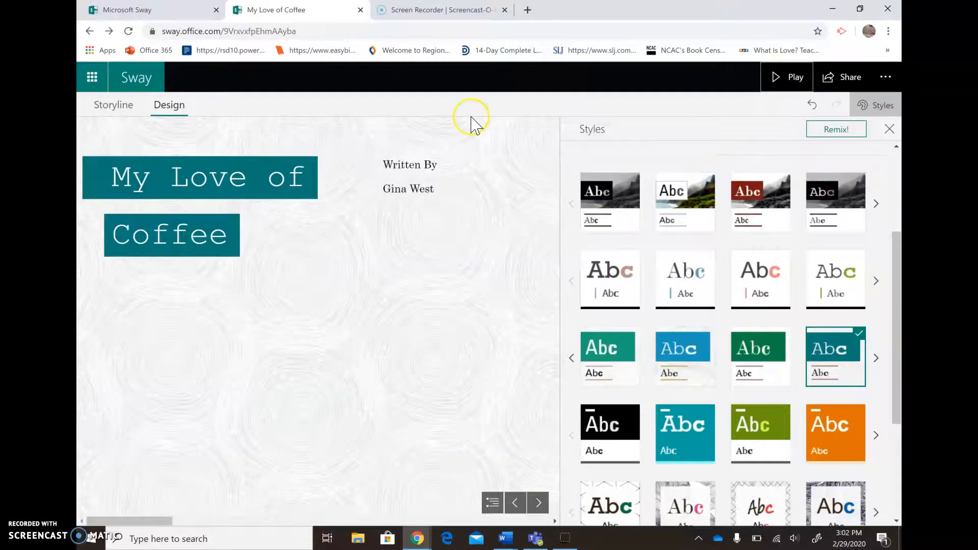
Step: Undo the last four style changes
left_click(811, 106)
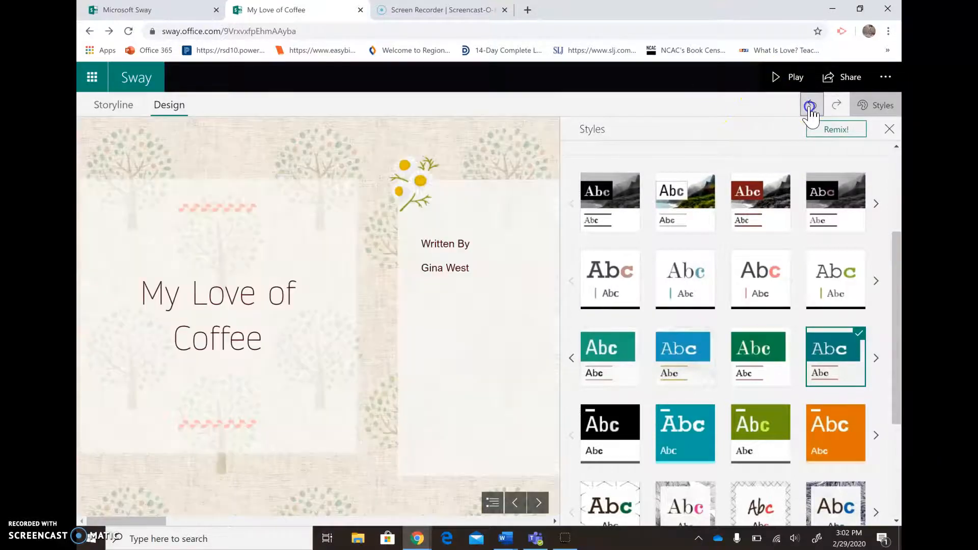
left_click(811, 106)
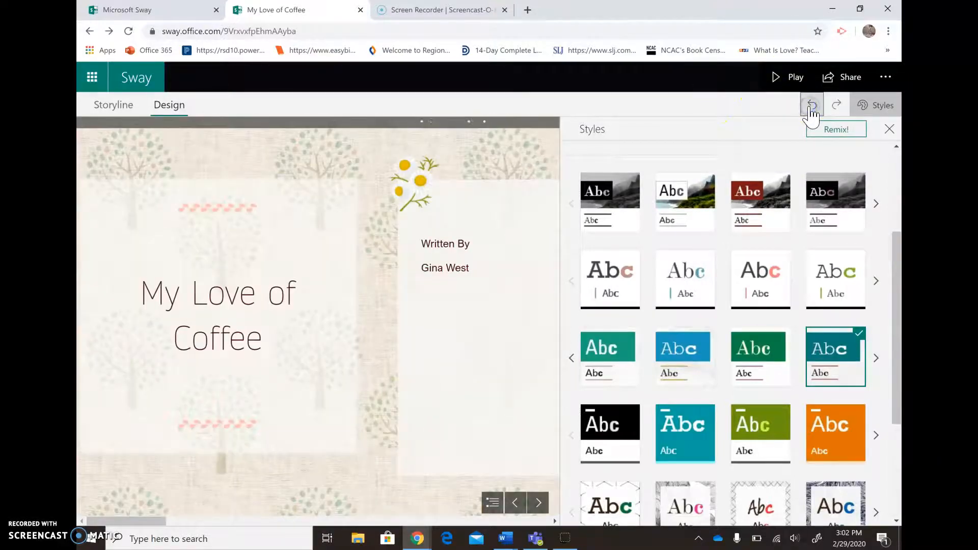
left_click(811, 106)
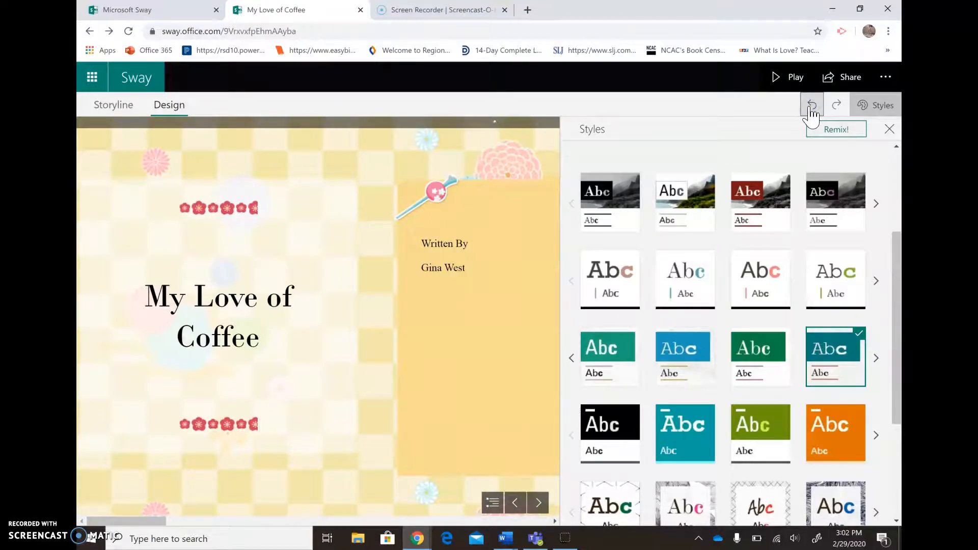
left_click(810, 105)
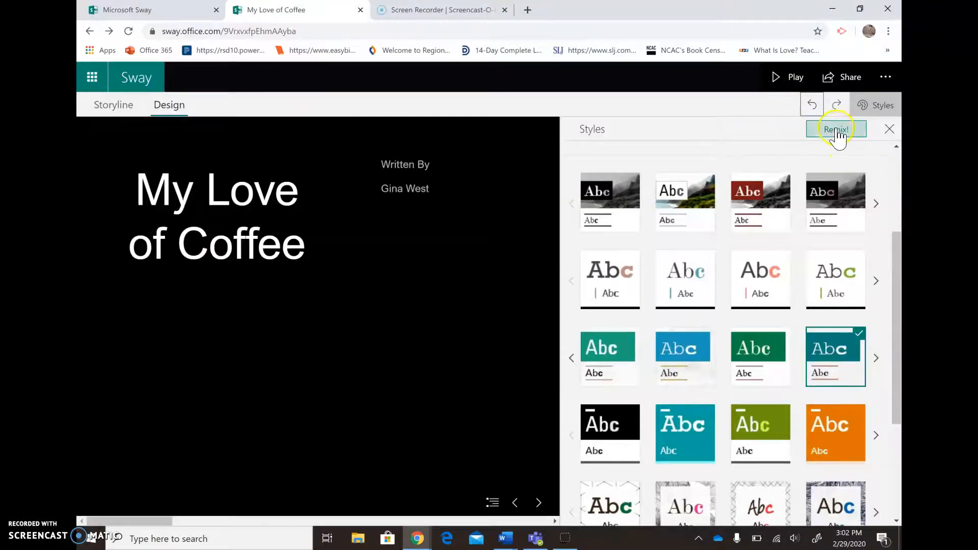
Step: Remix the Sway's design four times and bring the layout choices back into view
left_click(836, 131)
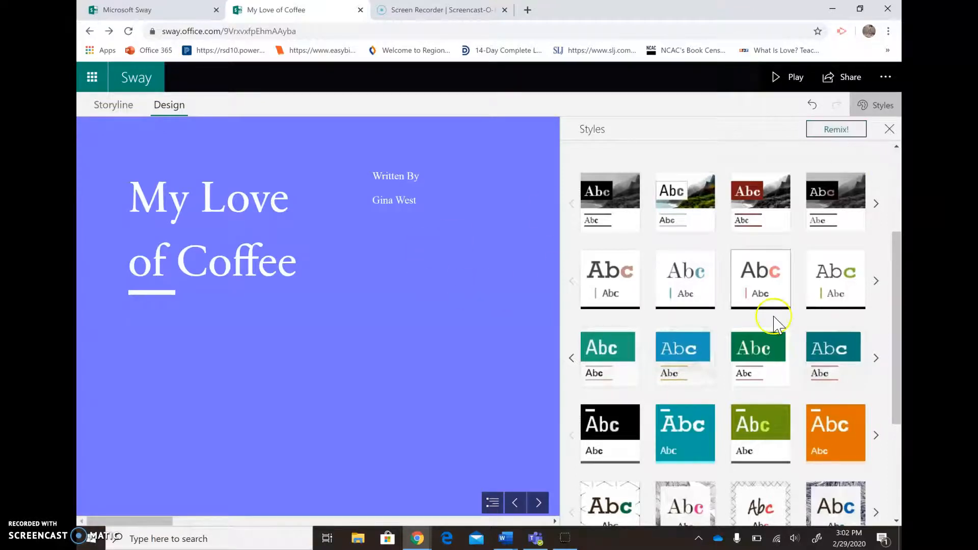
left_click(841, 135)
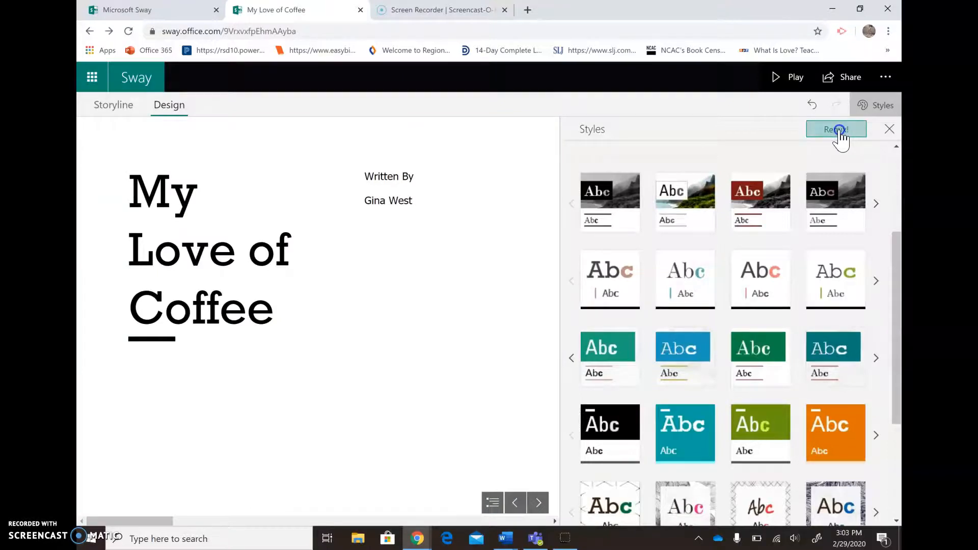
left_click(840, 131)
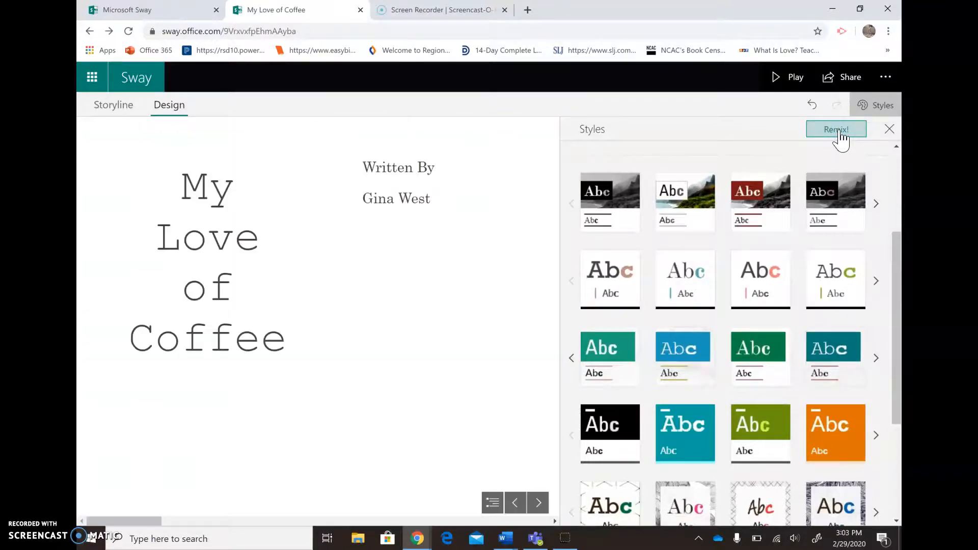
left_click(840, 131)
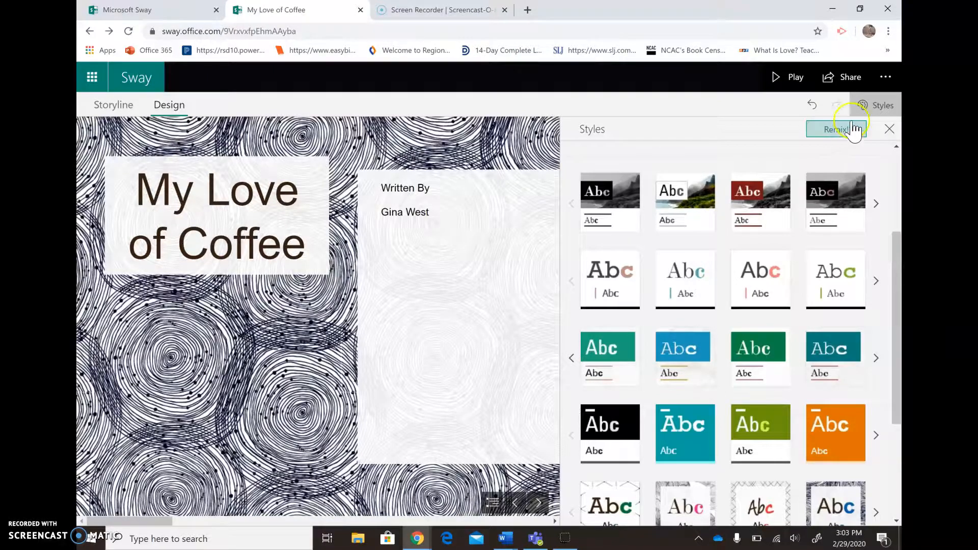
left_click(865, 107)
left_click(864, 107)
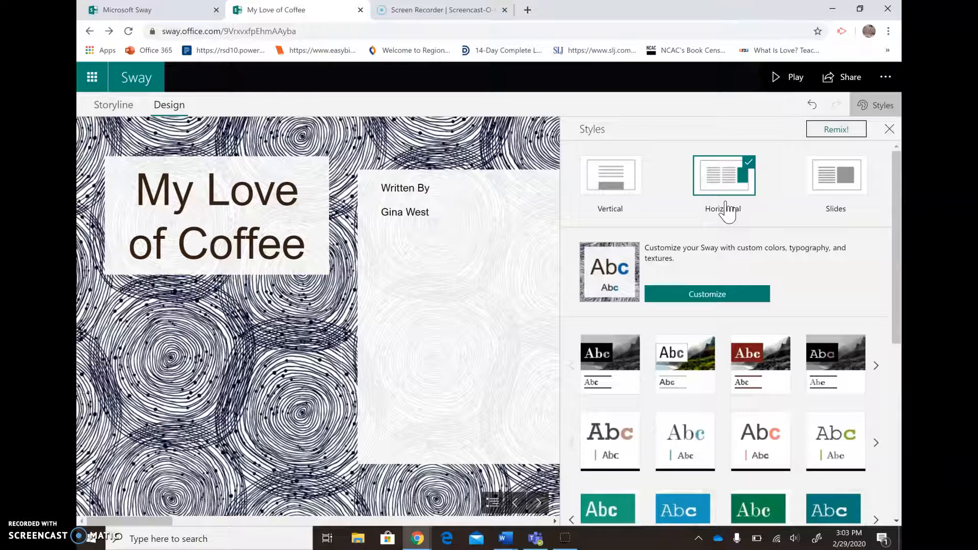
Step: Set the Sway's layout to Vertical, close the style options and look through the coffee, donut and sun sections
left_click(623, 176)
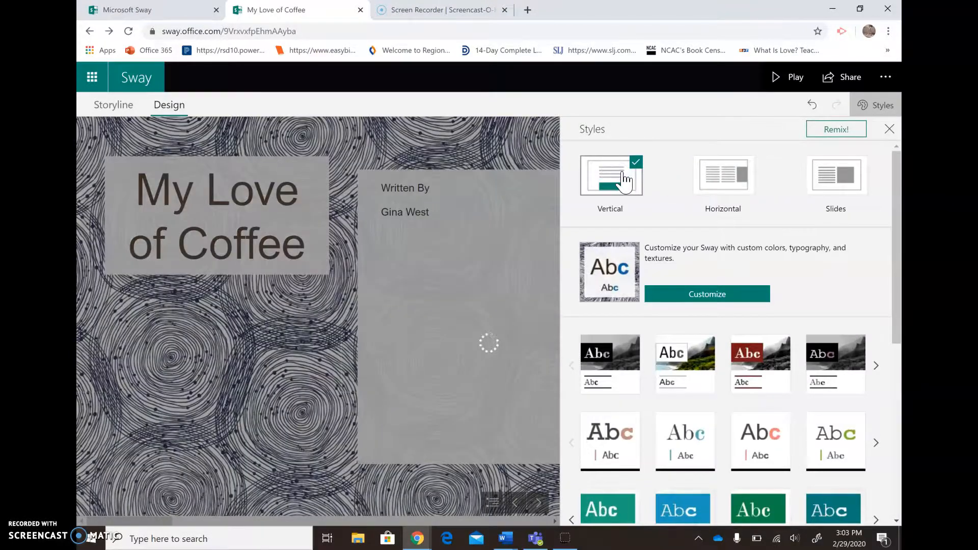
left_click(889, 129)
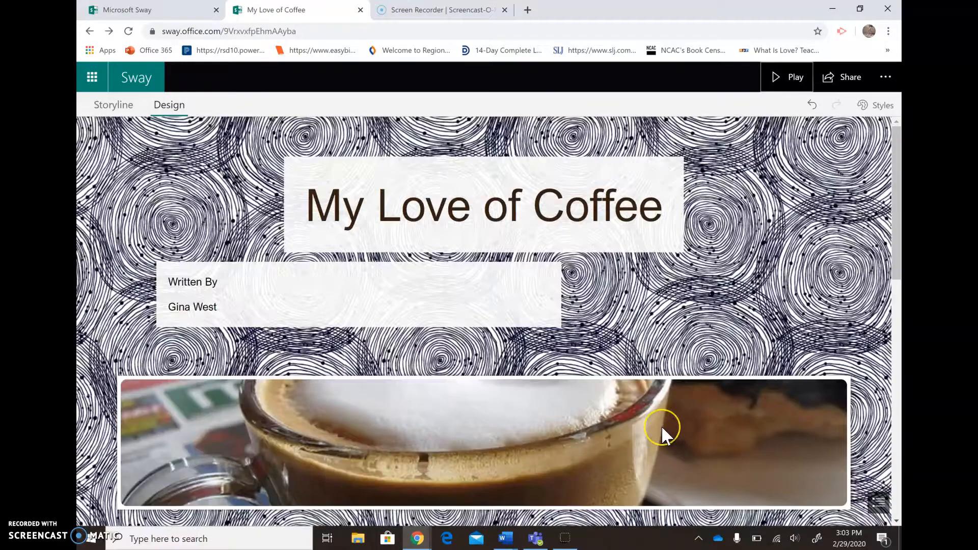
scroll(661, 428, "down", 4)
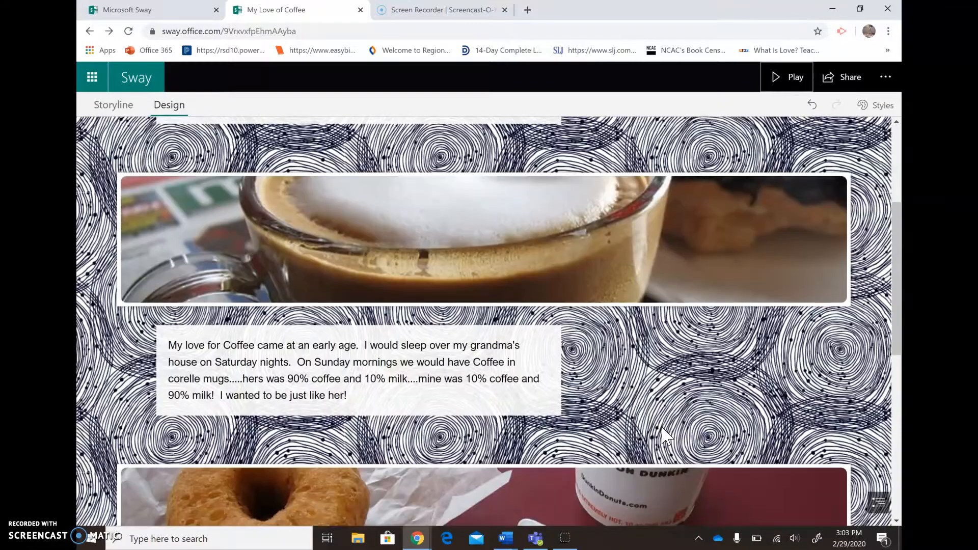
scroll(663, 429, "down", 3)
scroll(662, 426, "down", 5)
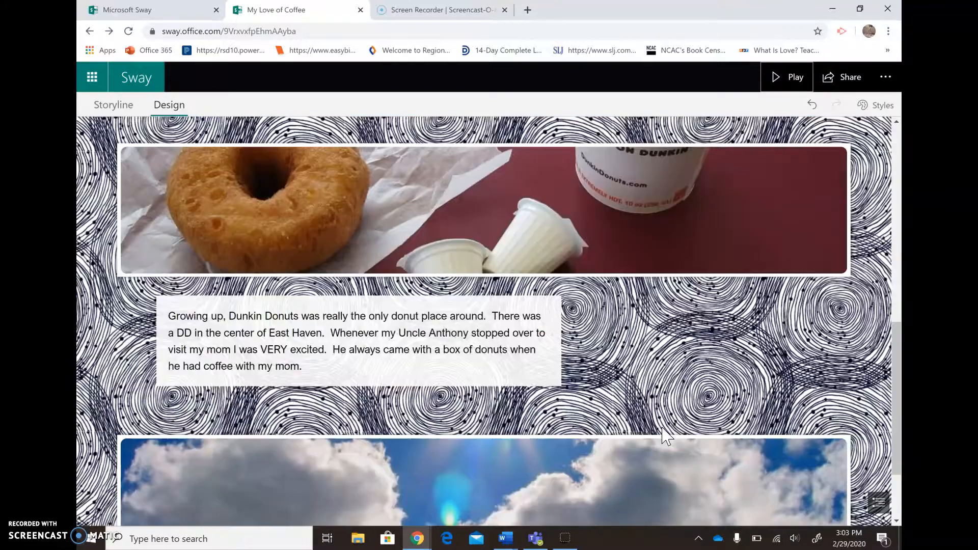
scroll(662, 426, "up", 12)
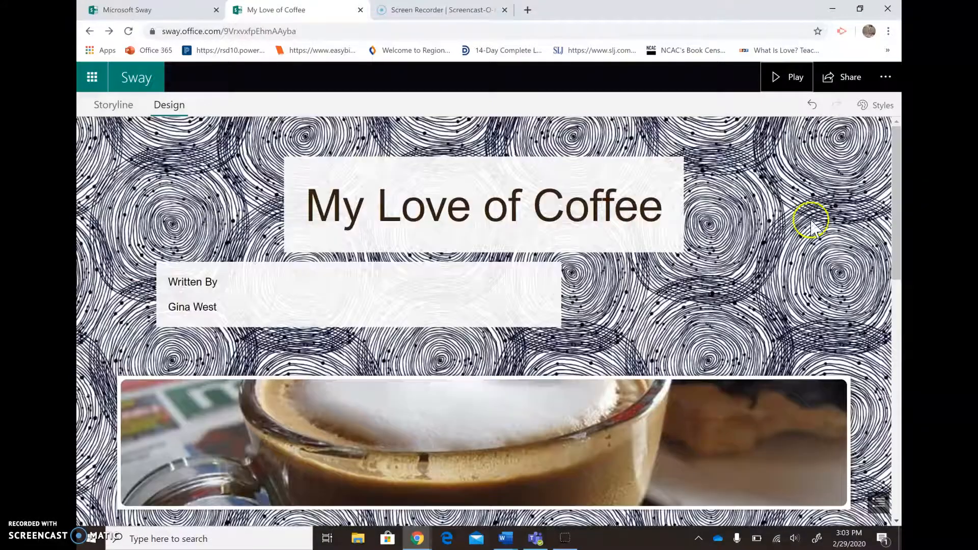
Step: Reopen the style options, remix the Sway's design twice and start playing it
left_click(880, 107)
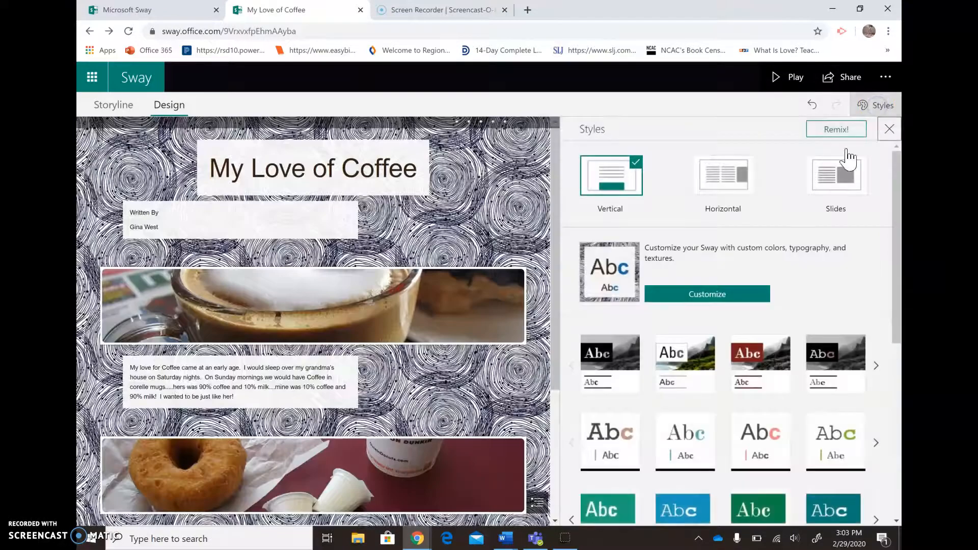
left_click(833, 131)
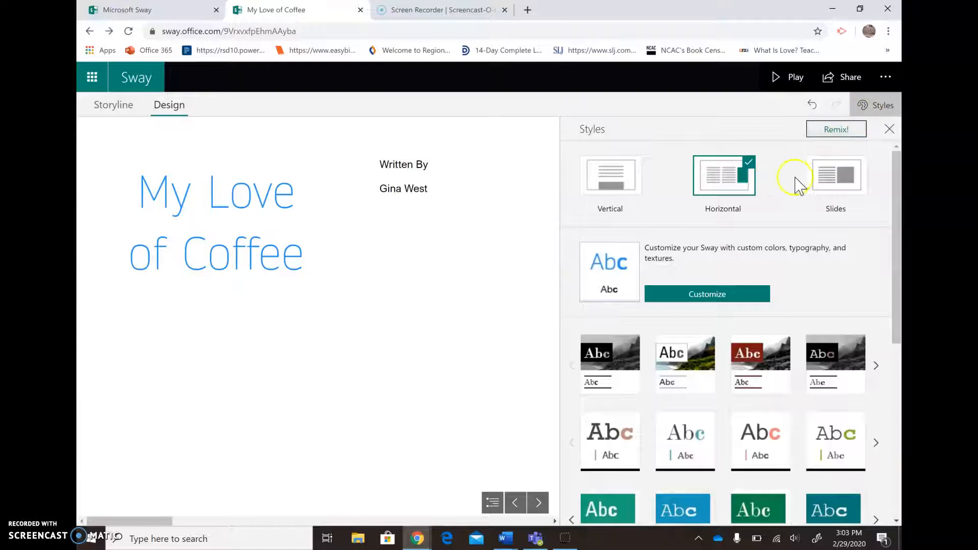
left_click(833, 131)
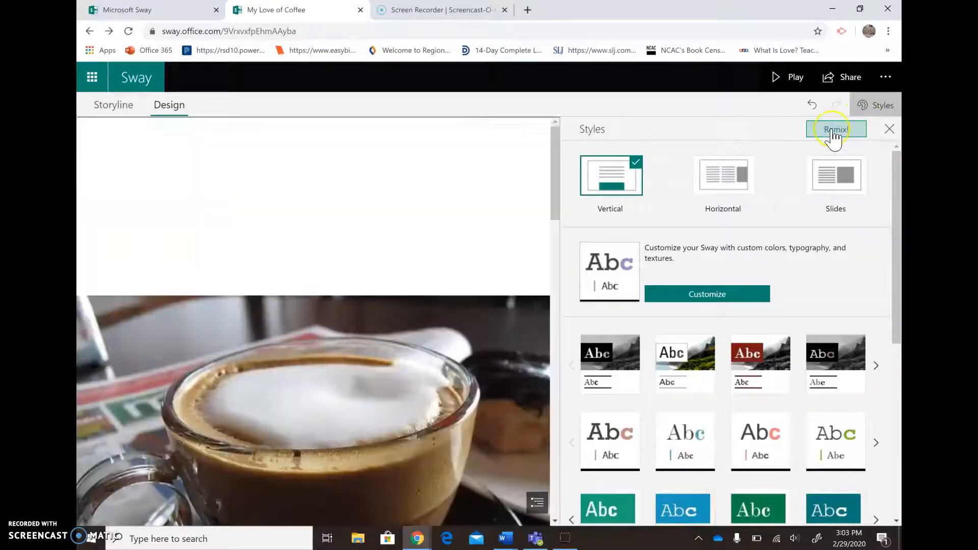
left_click(868, 107)
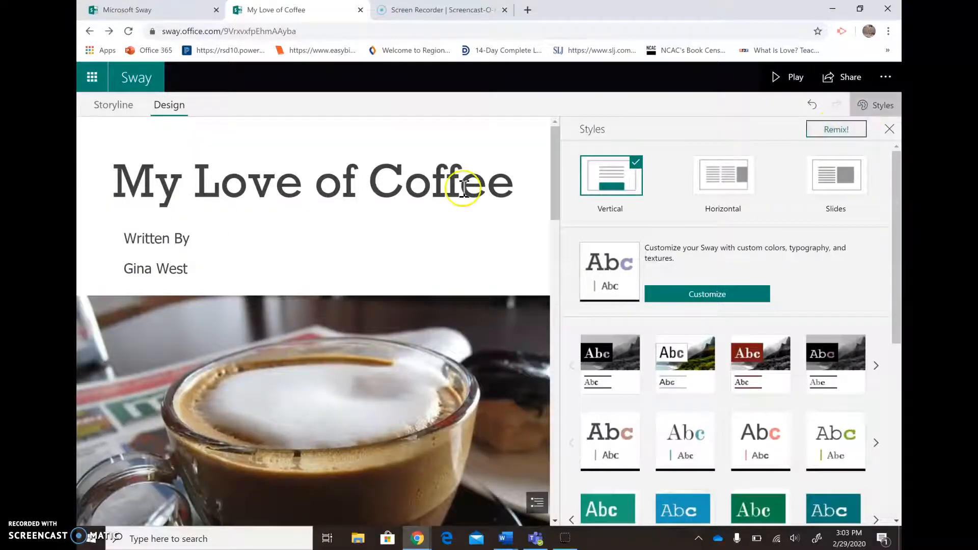
left_click(792, 79)
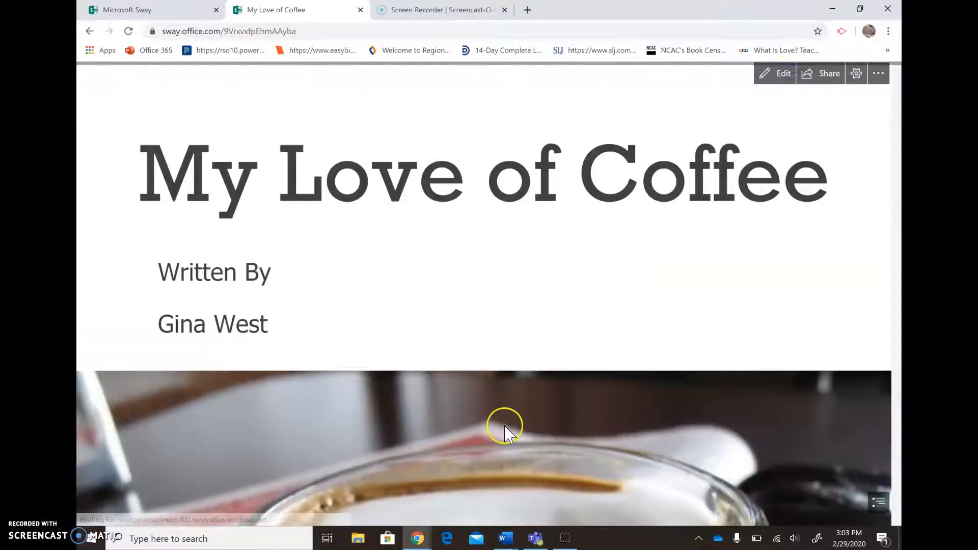
Step: Look through the playing Sway from the title to the sun section, return to its start and open the sharing options
scroll(506, 434, "down", 10)
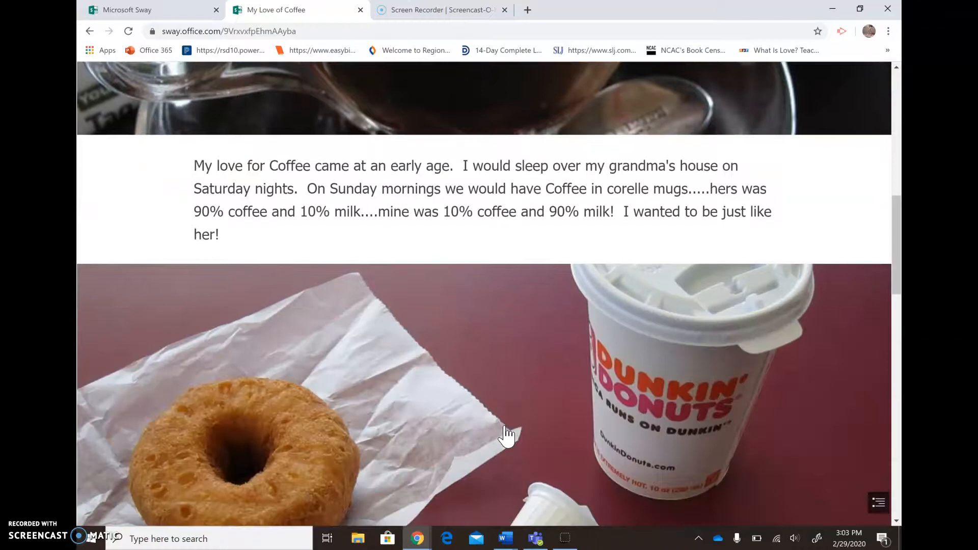
scroll(506, 434, "down", 6)
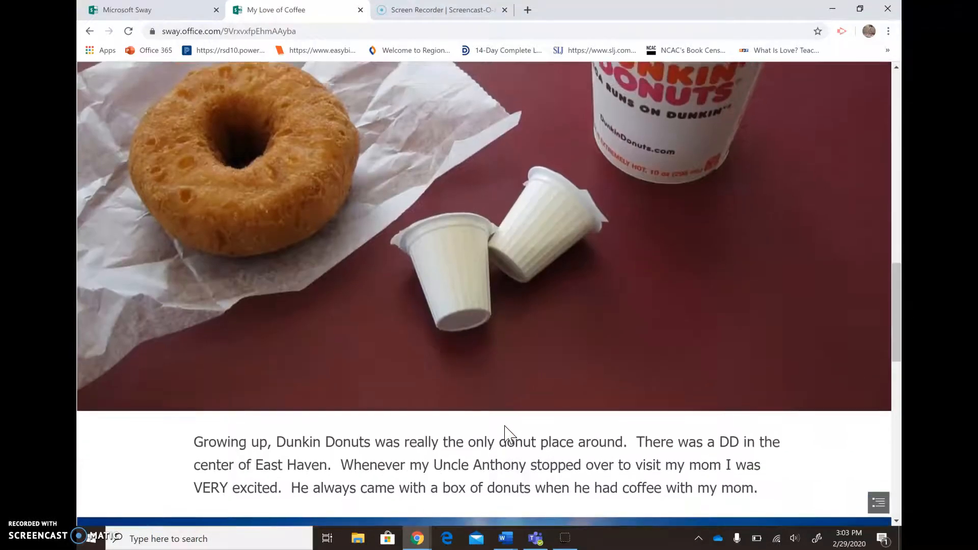
scroll(505, 434, "down", 10)
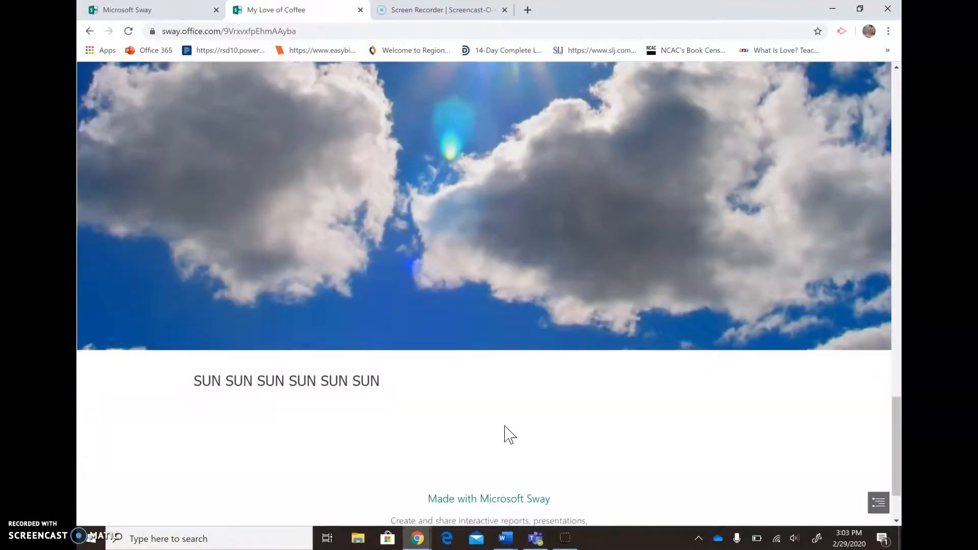
scroll(505, 427, "down", 2)
scroll(505, 427, "up", 20)
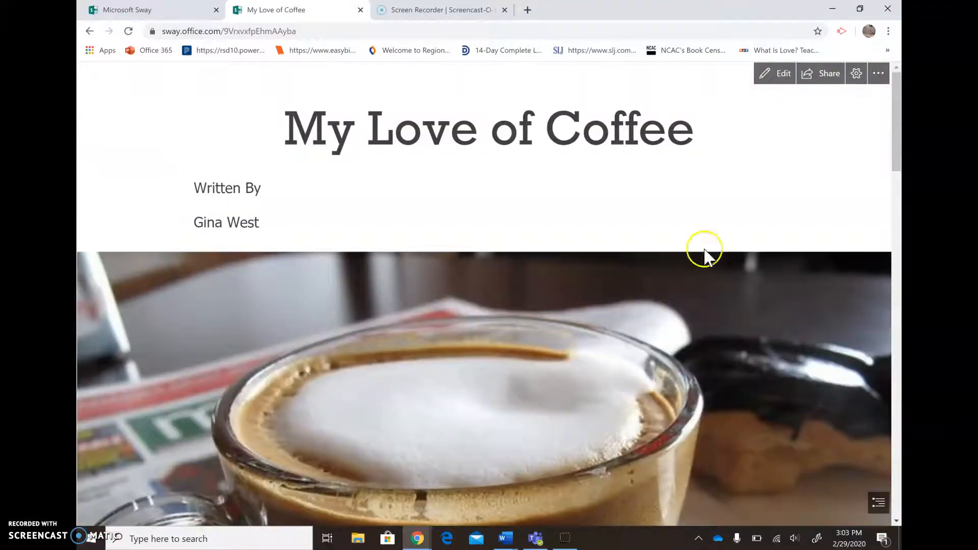
left_click(828, 82)
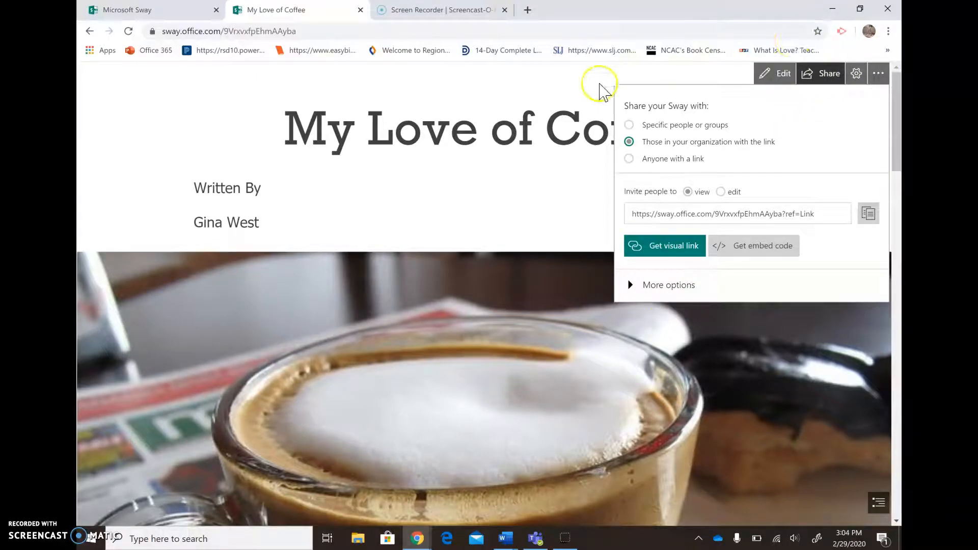
Step: Return the Sway to editing, close the style options and switch to the storyline
left_click(779, 73)
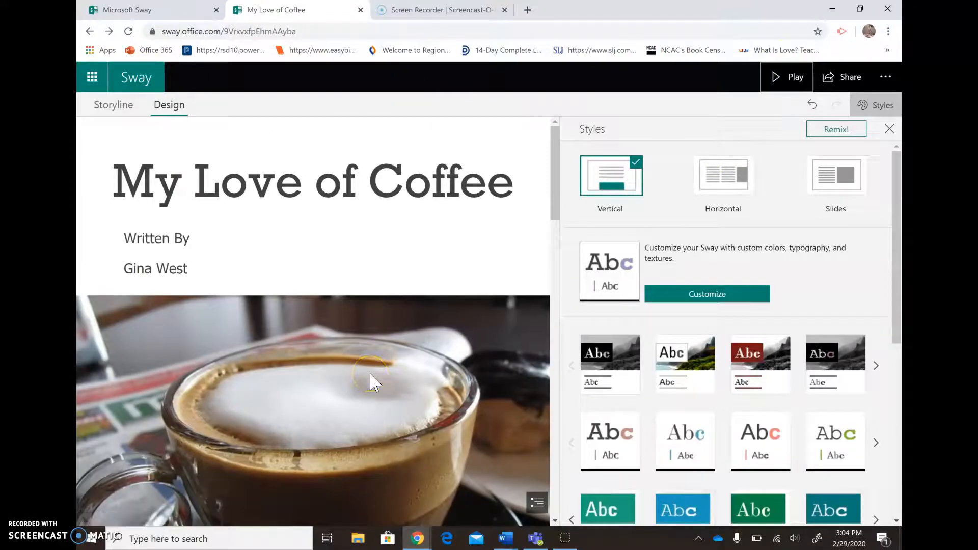
left_click(871, 105)
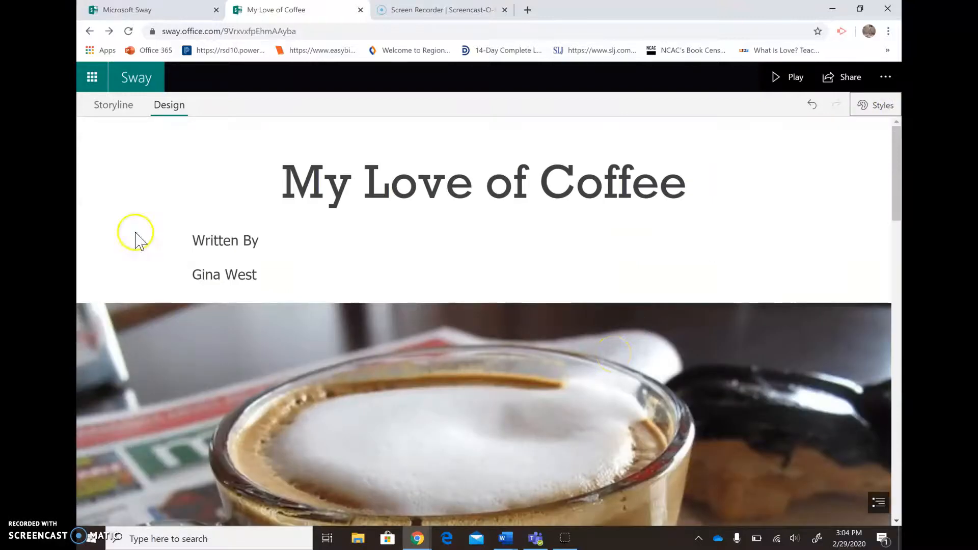
left_click(115, 105)
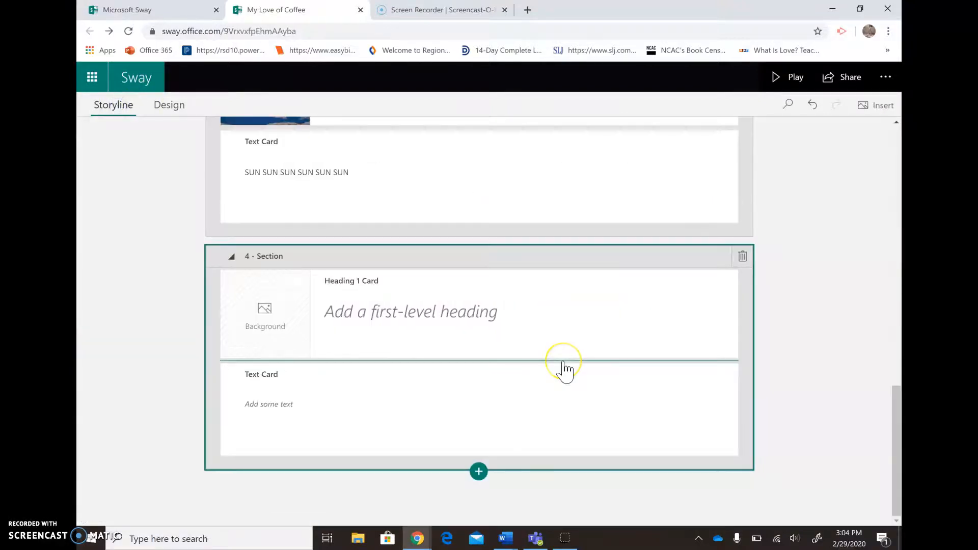
Step: Look through the storyline cards from the title card to the sun section and go back up to the title card
scroll(565, 372, "up", 15)
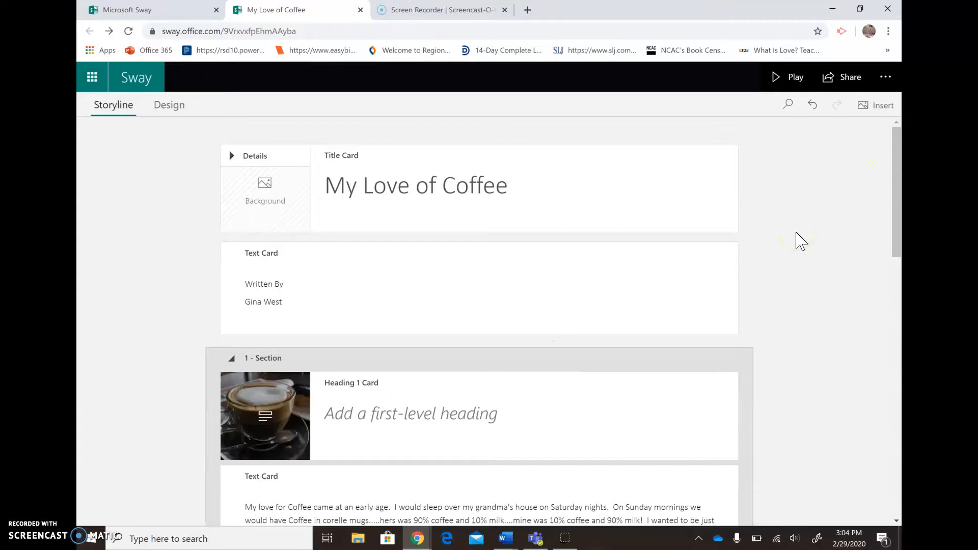
scroll(796, 233, "down", 4)
left_click(797, 234)
scroll(796, 233, "down", 5)
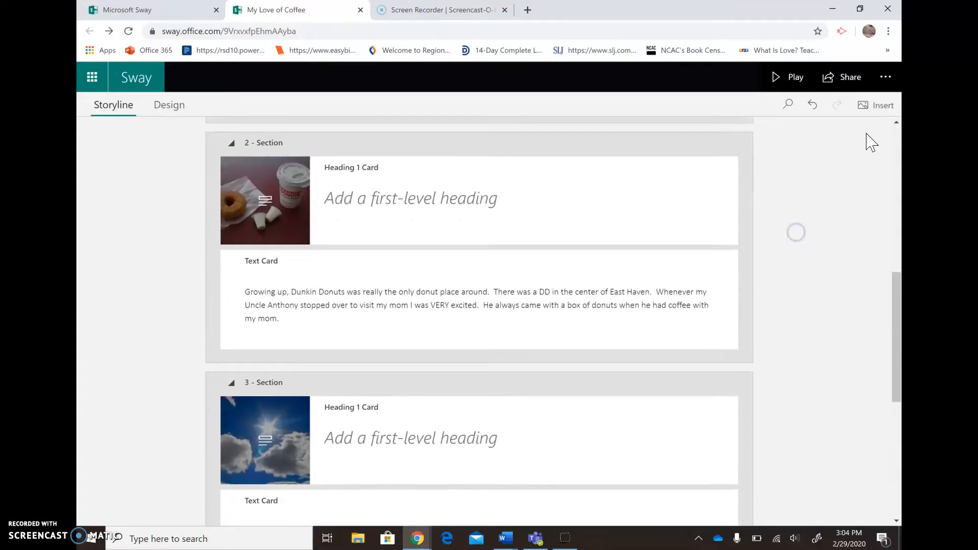
scroll(866, 134, "up", 2)
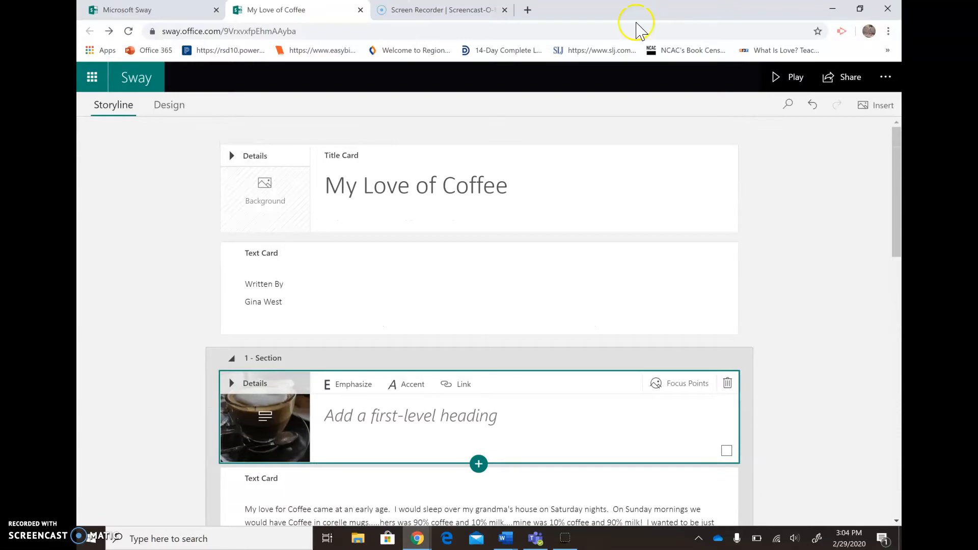